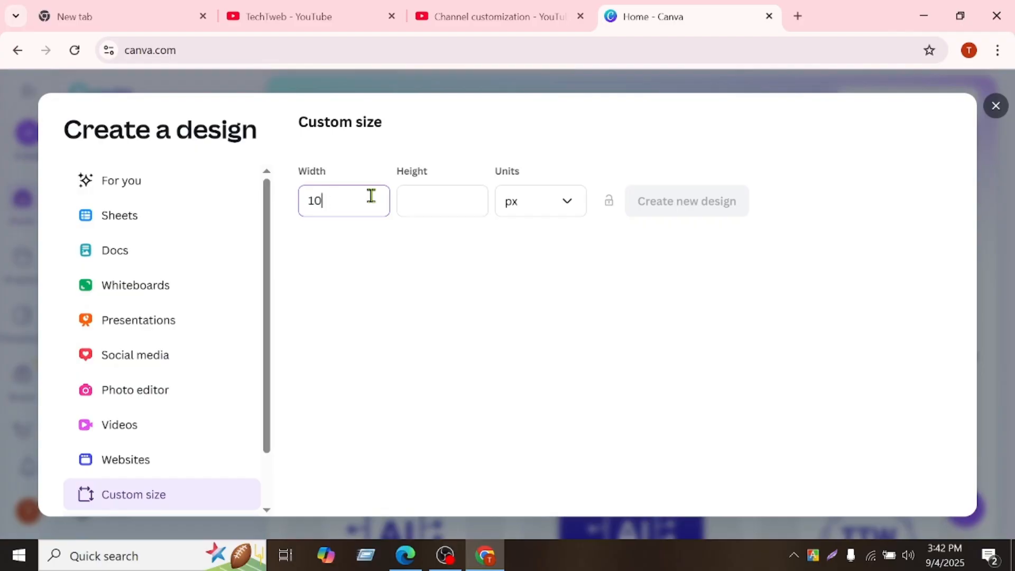
# Create a new custom-size design 1080 px wide and 1080 px high.
pyautogui.write('0')
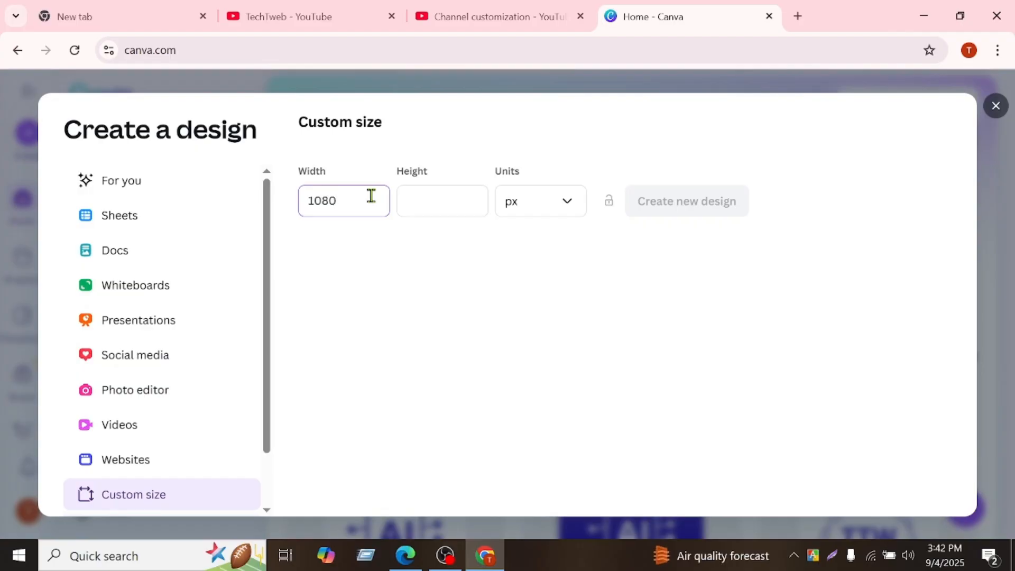
pyautogui.moveTo(338, 199); pyautogui.dragTo(304, 214)
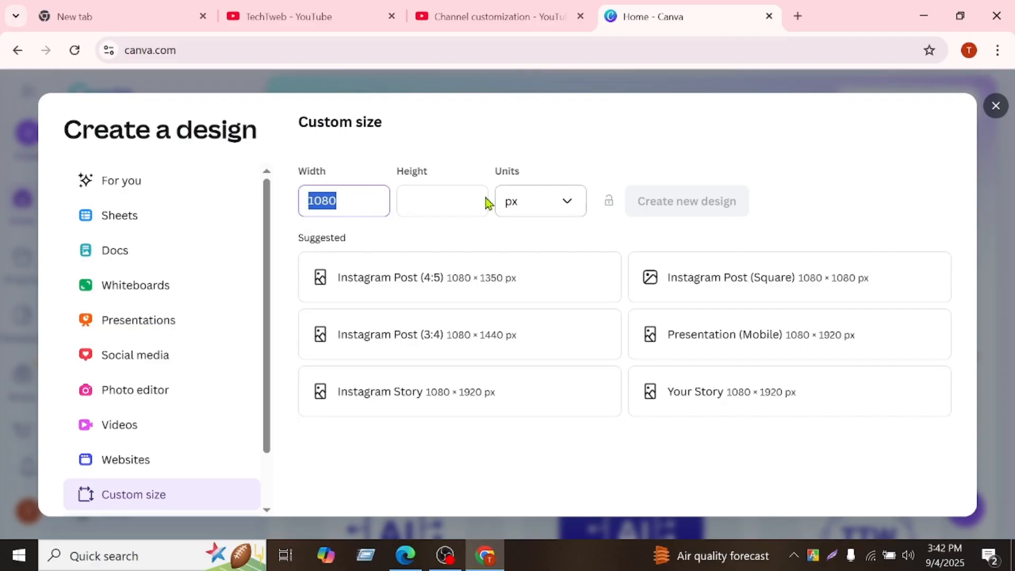
pyautogui.click(465, 203)
pyautogui.write('1080')
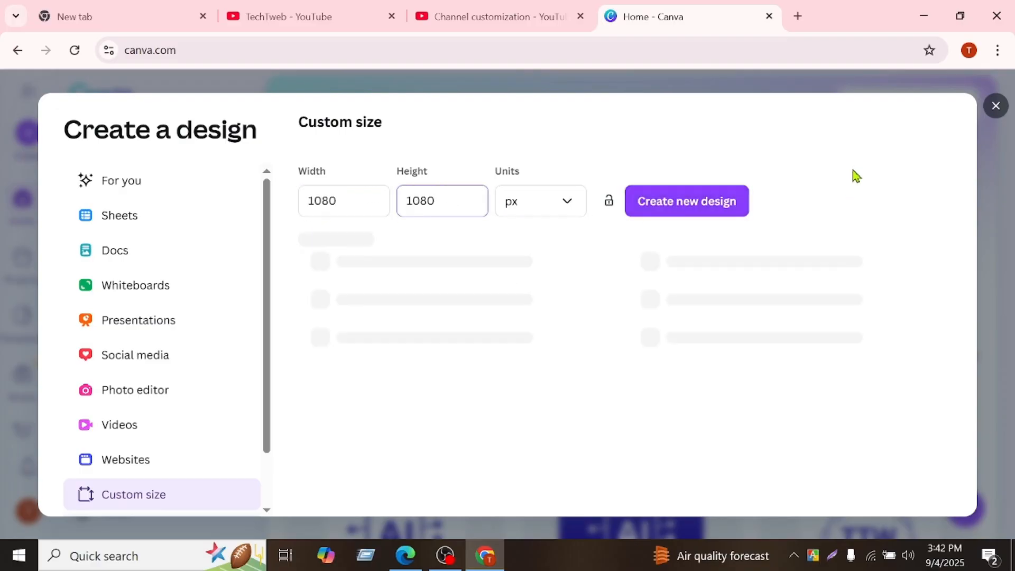
pyautogui.click(703, 205)
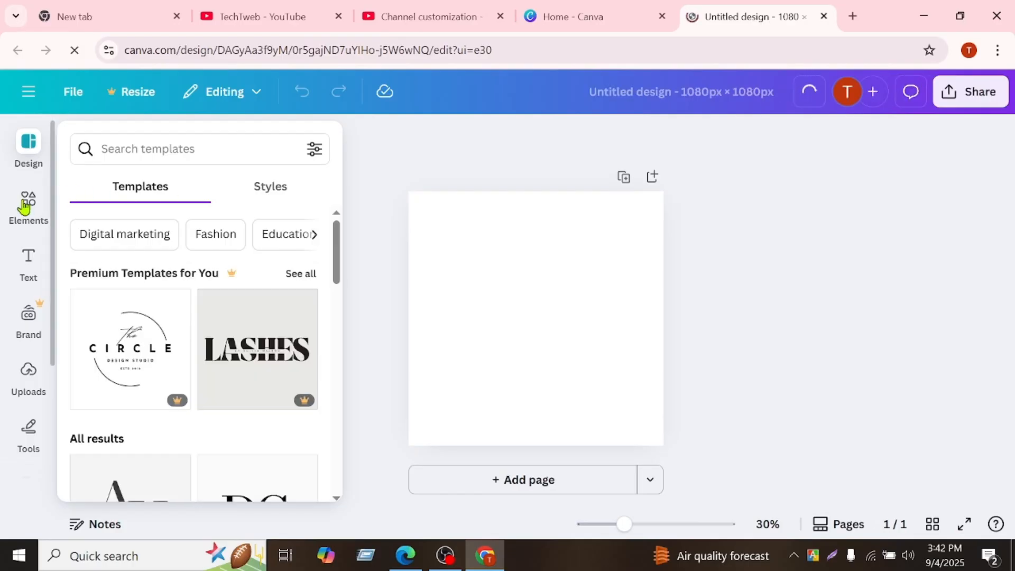
# Browse the elements library, looking through the available graphics and chart types.
pyautogui.click(24, 206)
pyautogui.click(166, 142)
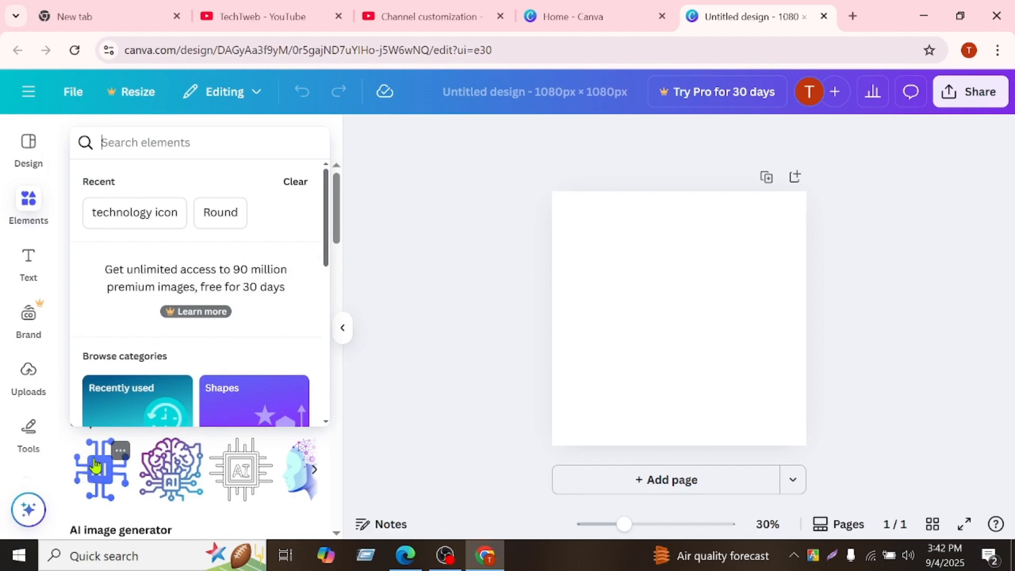
pyautogui.click(311, 472)
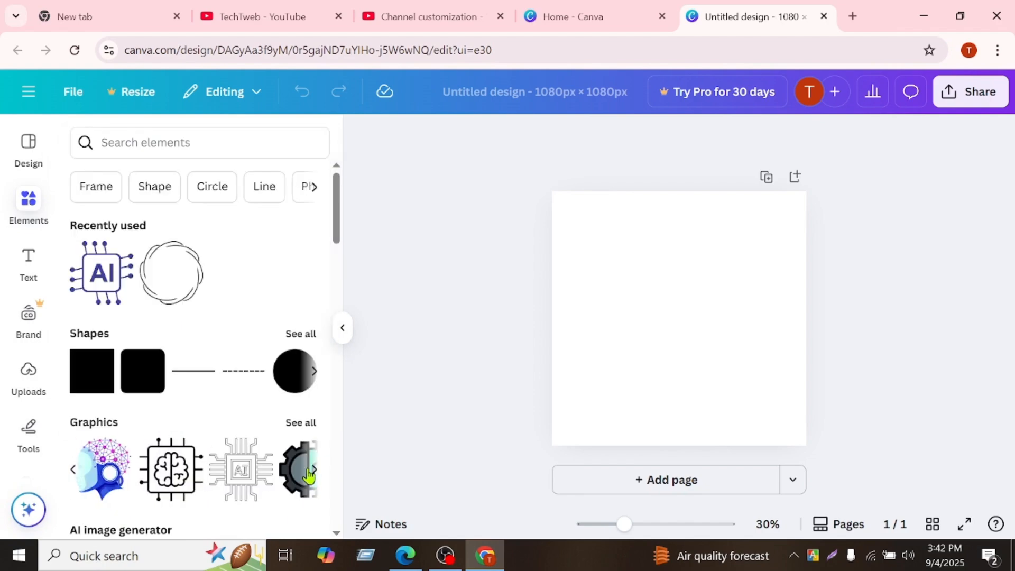
pyautogui.click(310, 470)
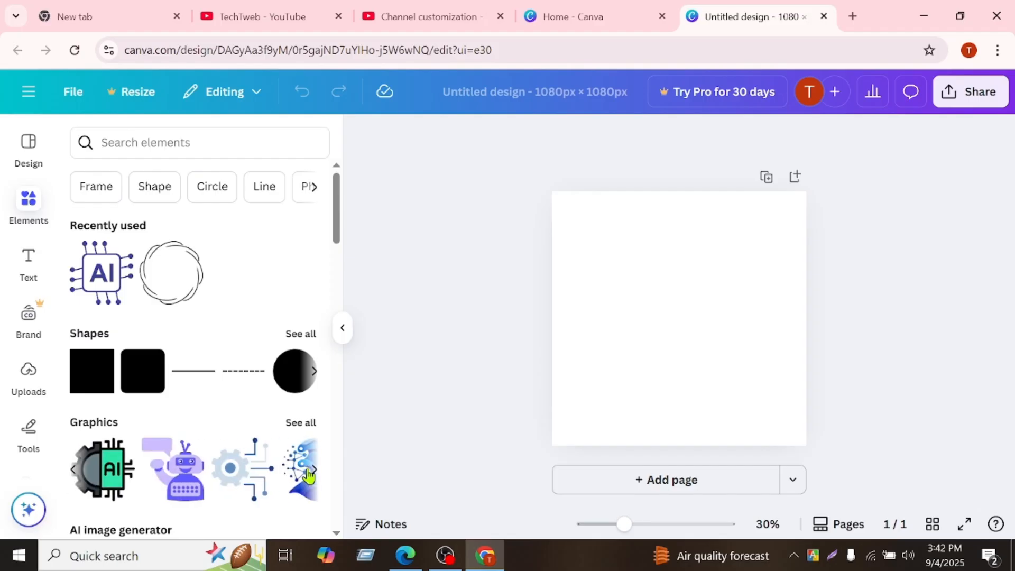
pyautogui.click(309, 472)
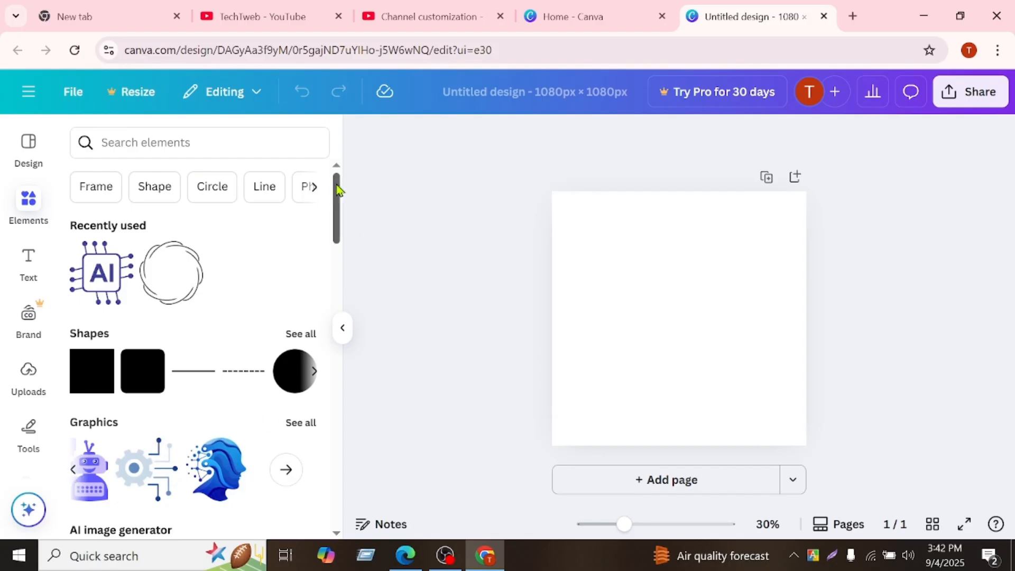
pyautogui.moveTo(337, 190); pyautogui.dragTo(326, 391)
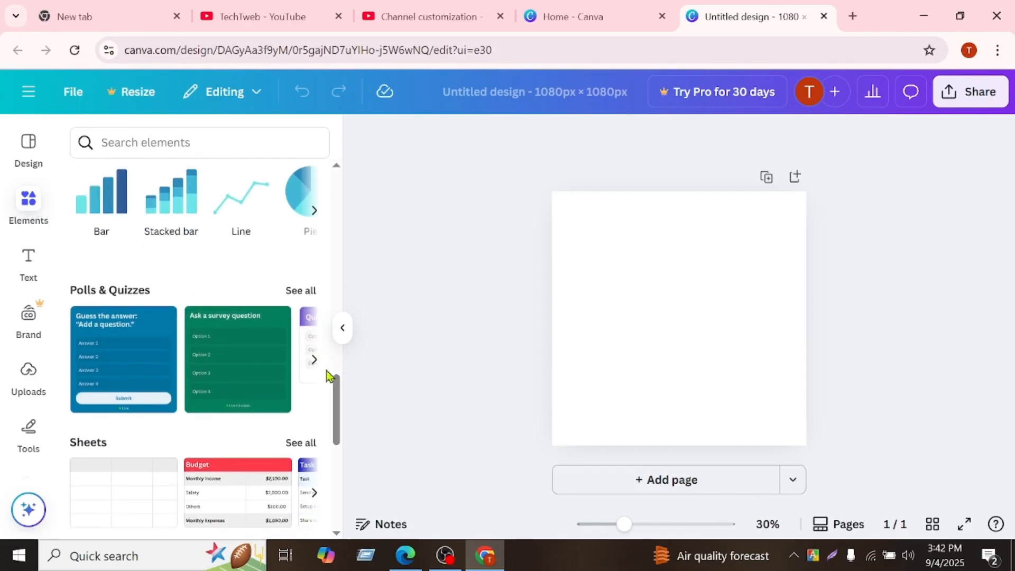
pyautogui.click(314, 211)
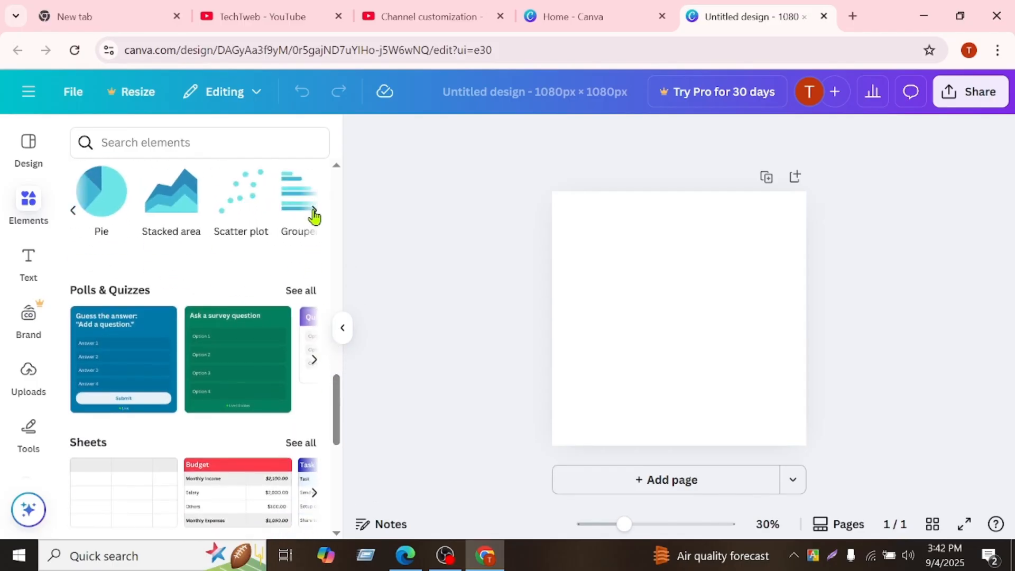
pyautogui.click(314, 214)
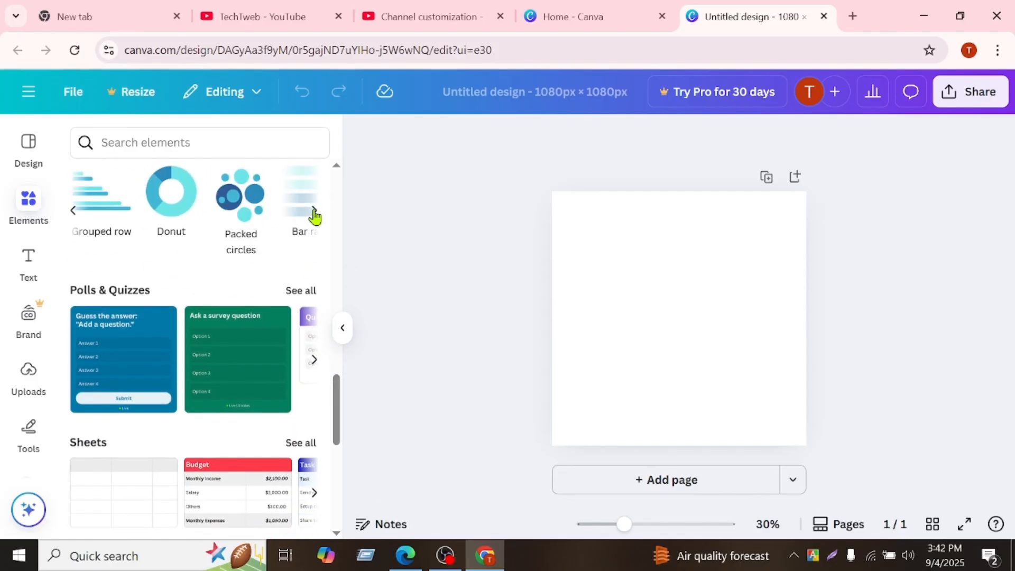
pyautogui.click(314, 214)
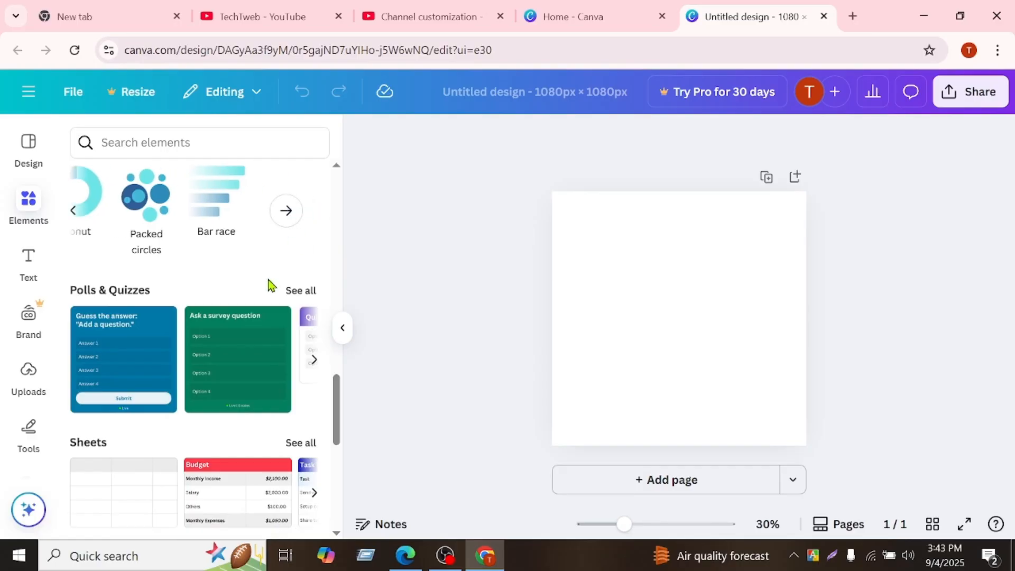
# Add the blue AI chip graphic with round connectors to the page, scale it down and position it in the upper centre.
pyautogui.scroll(10, 271, 285)
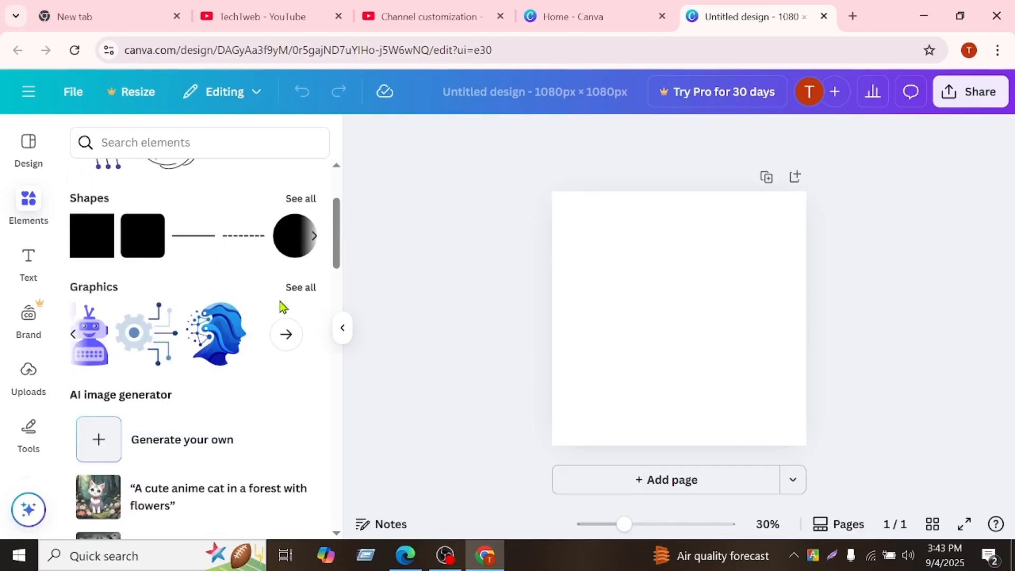
pyautogui.click(76, 338)
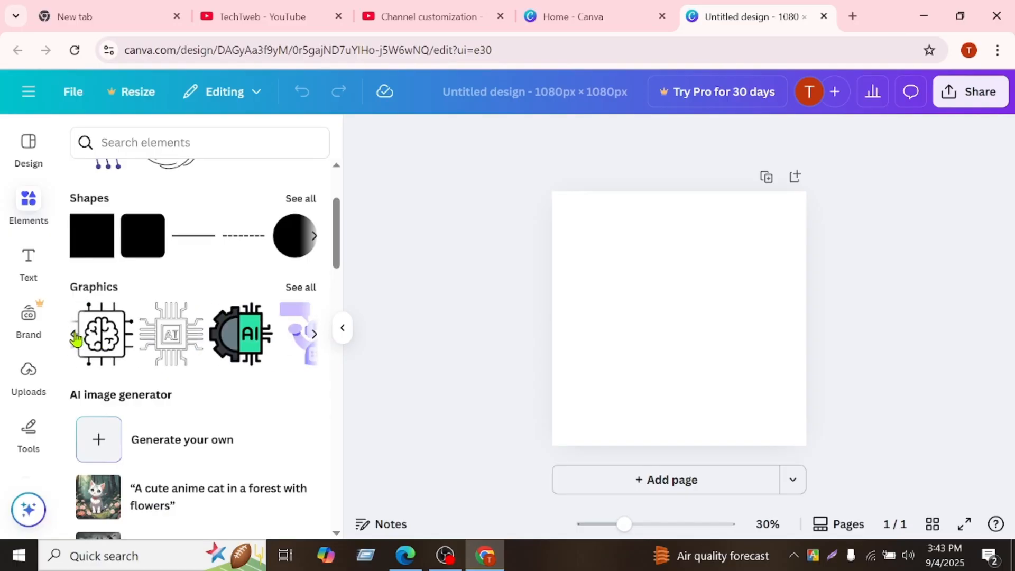
pyautogui.click(75, 337)
pyautogui.click(76, 338)
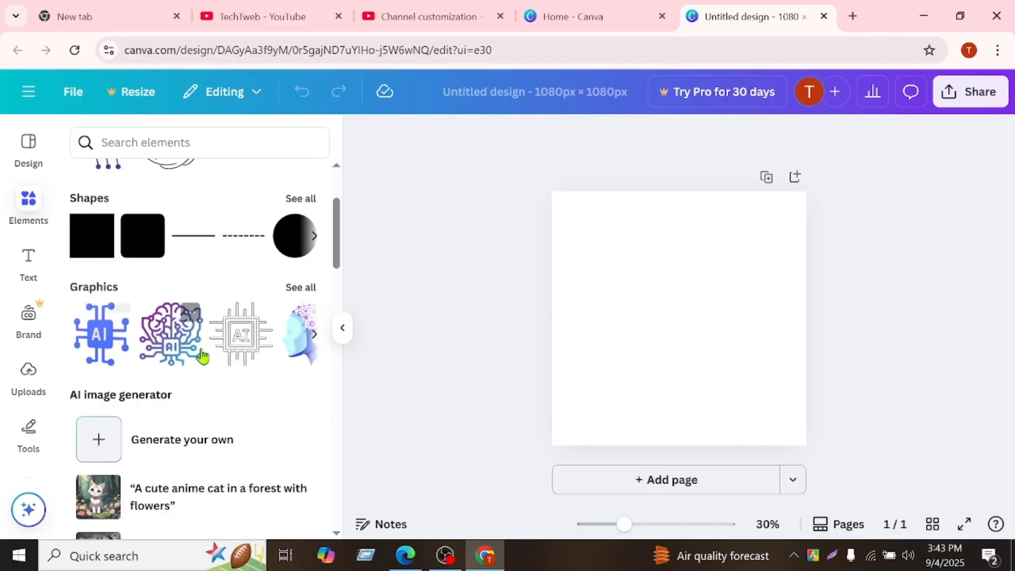
pyautogui.moveTo(101, 334); pyautogui.dragTo(549, 317)
pyautogui.moveTo(629, 248); pyautogui.dragTo(627, 249)
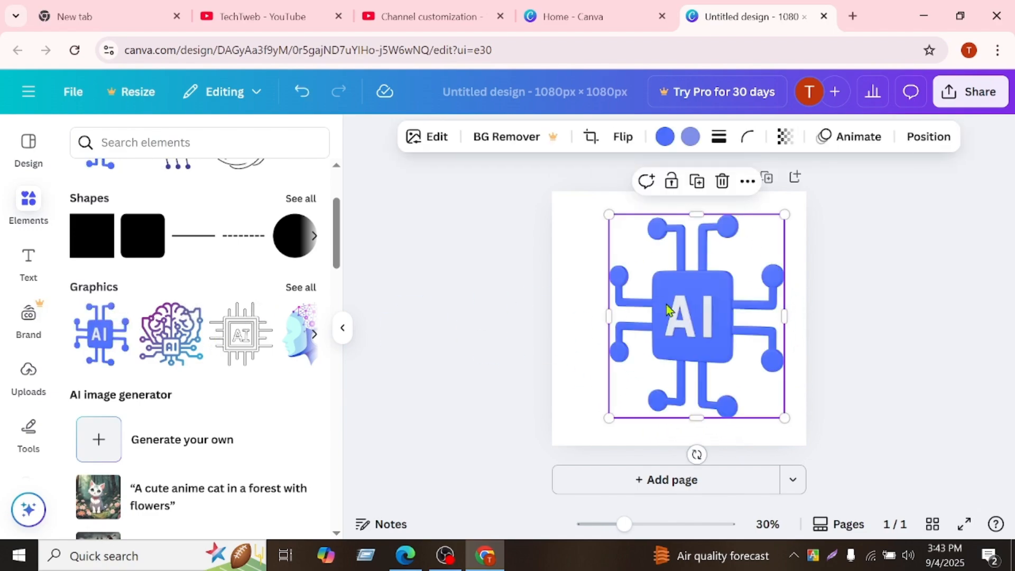
pyautogui.moveTo(654, 296); pyautogui.dragTo(645, 297)
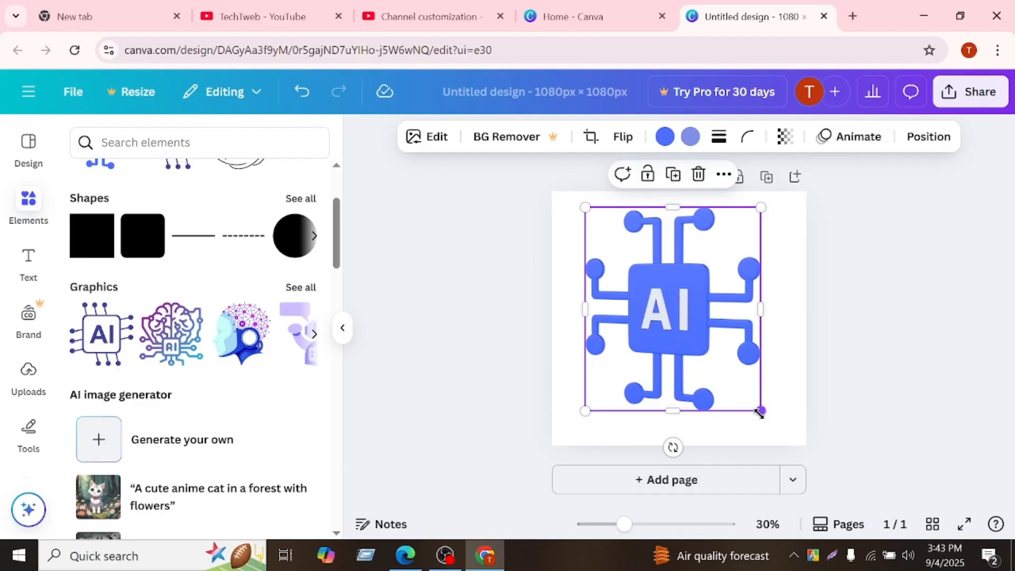
pyautogui.moveTo(761, 410); pyautogui.dragTo(714, 352)
pyautogui.moveTo(659, 288); pyautogui.dragTo(686, 295)
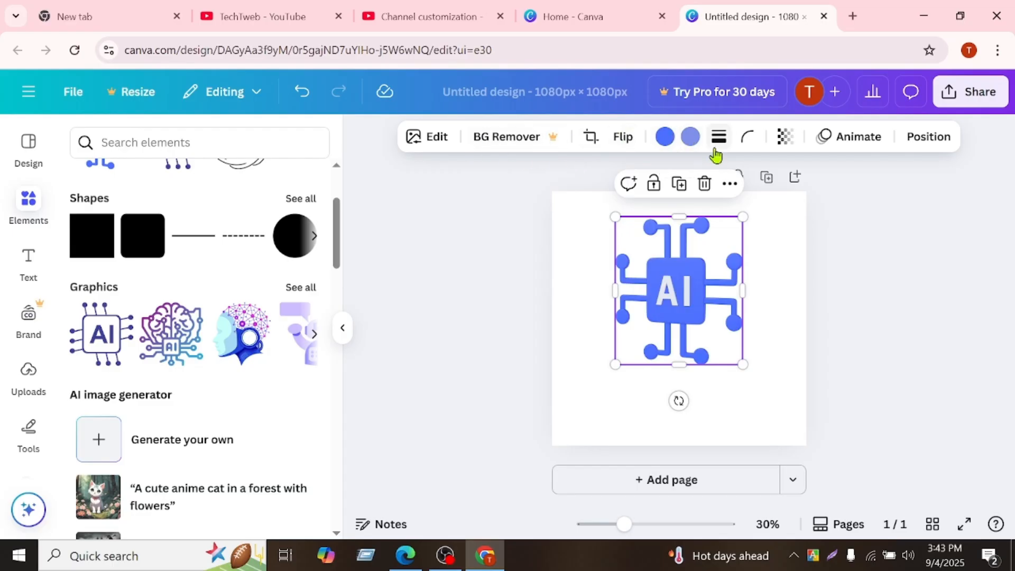
# Change the main color of the AI chip graphic to Cobalt blue (#004aad).
pyautogui.click(666, 137)
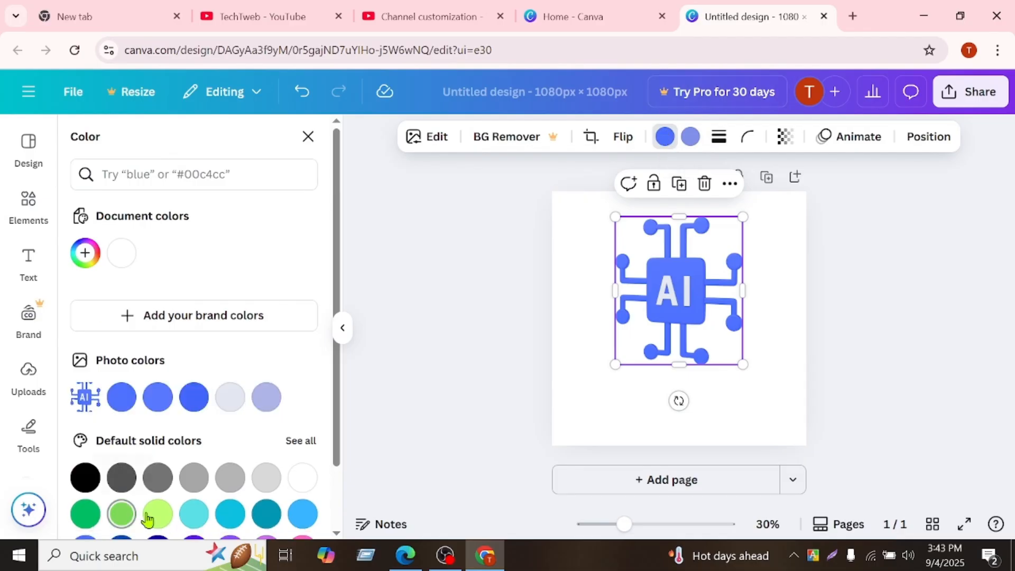
pyautogui.scroll(-2, 142, 394)
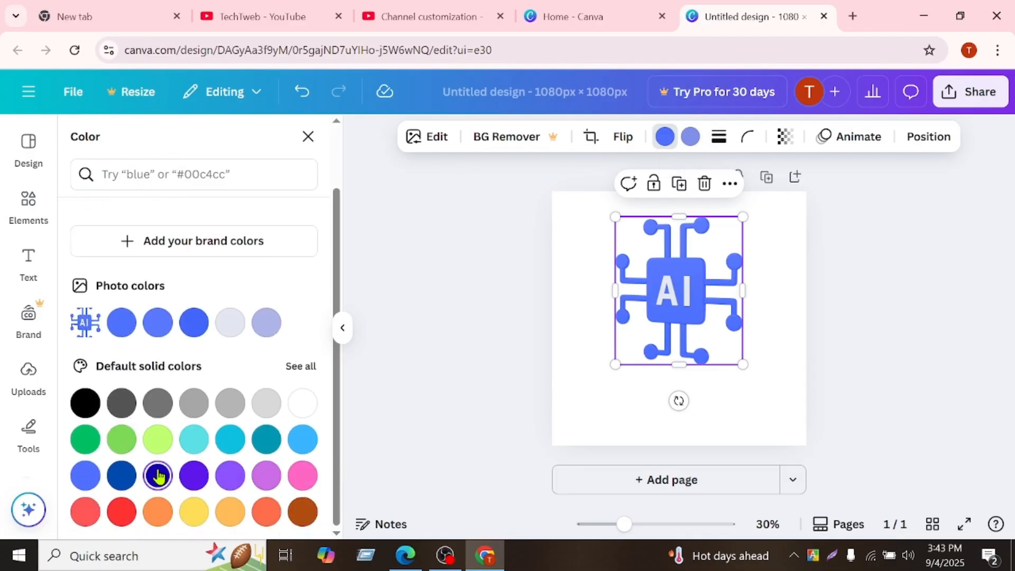
pyautogui.click(117, 476)
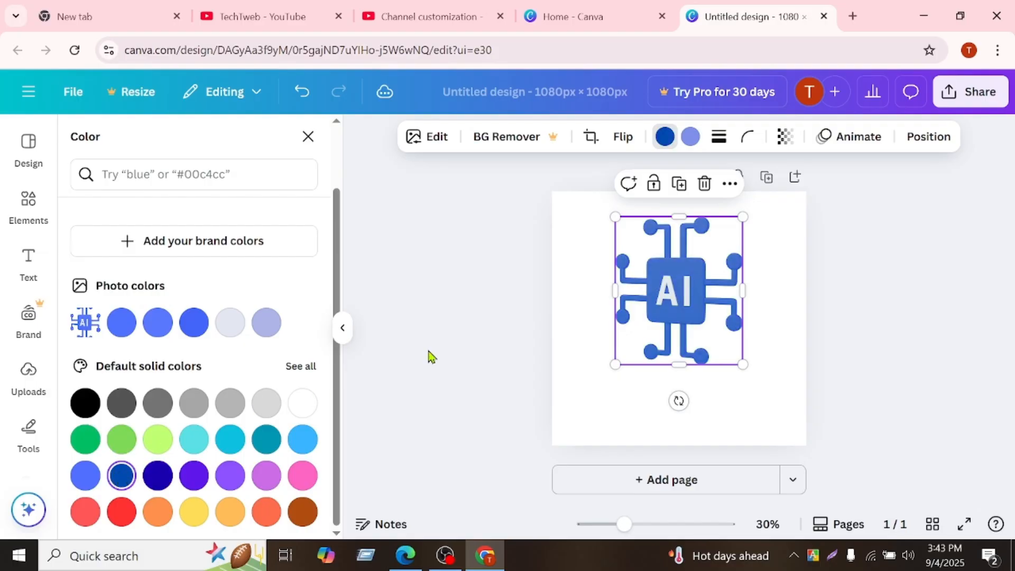
pyautogui.click(686, 138)
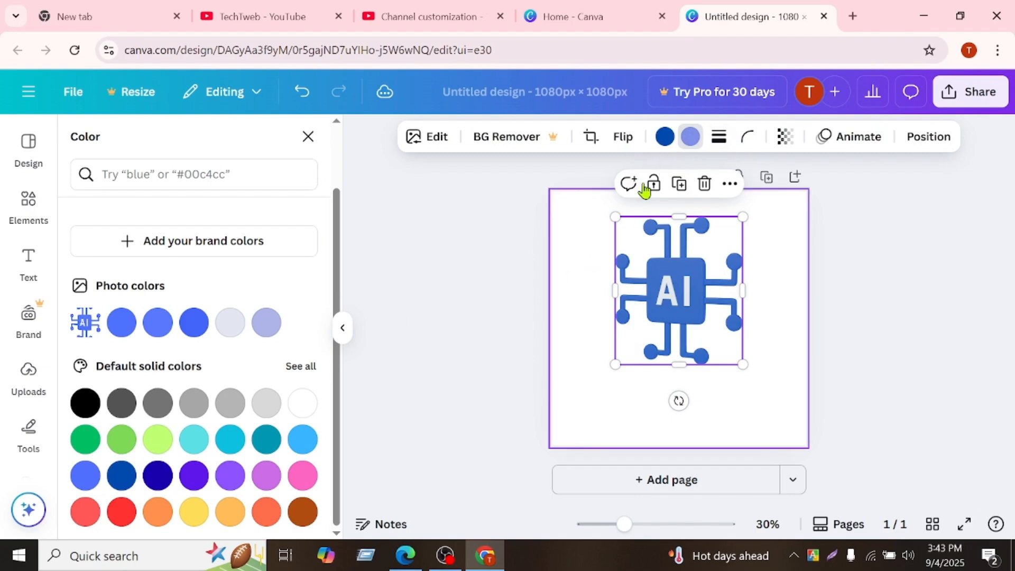
pyautogui.click(585, 206)
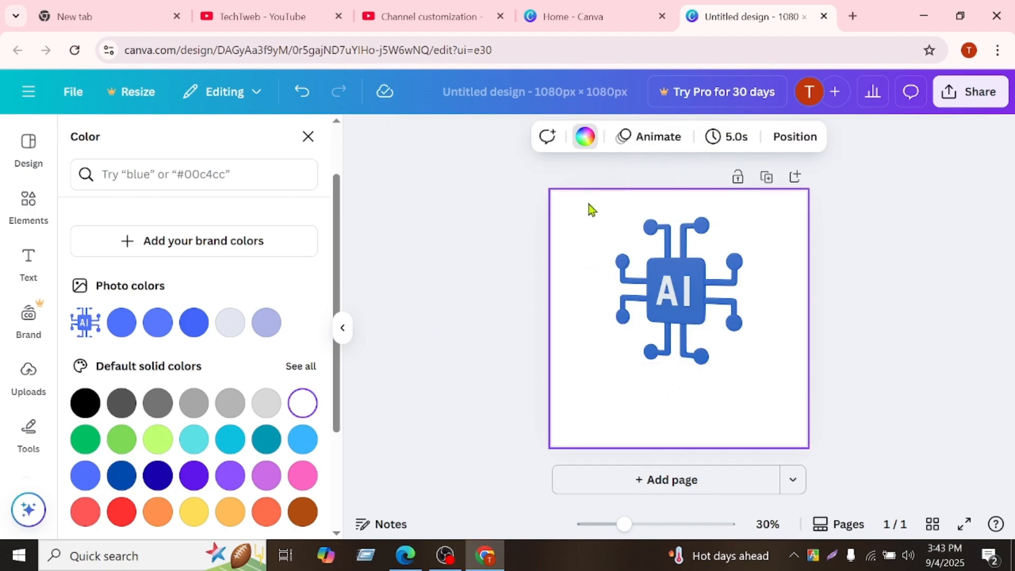
# Try out a square shape on the page and remove it again.
pyautogui.click(28, 206)
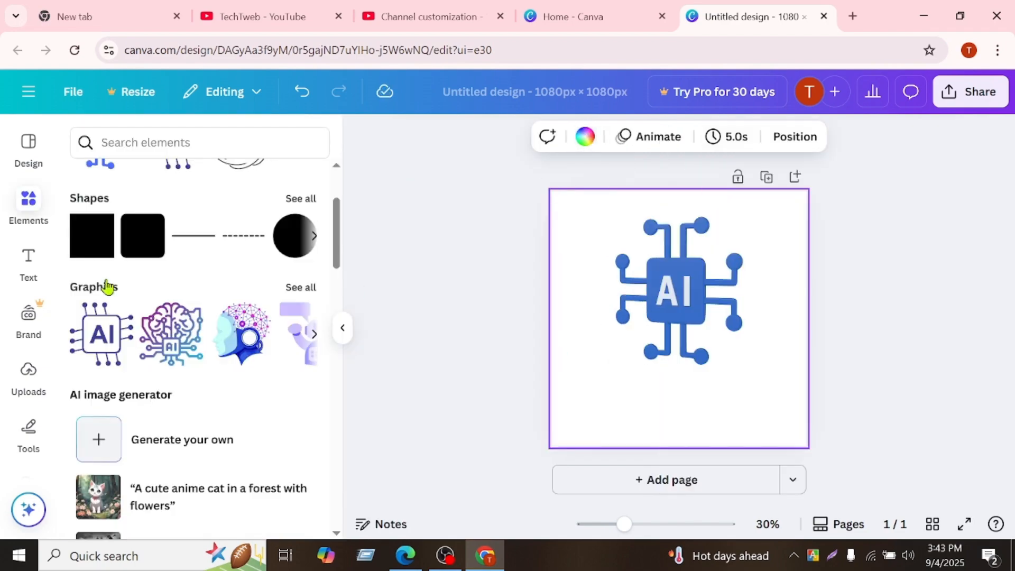
pyautogui.click(96, 244)
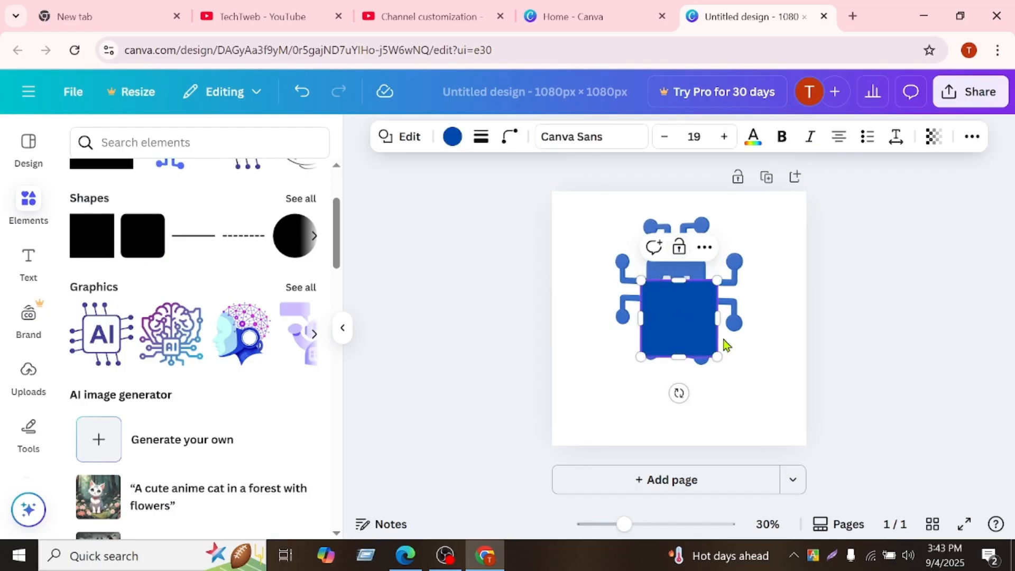
pyautogui.click(785, 333)
pyautogui.click(675, 319)
pyautogui.moveTo(675, 319); pyautogui.dragTo(613, 390)
pyautogui.click(621, 310)
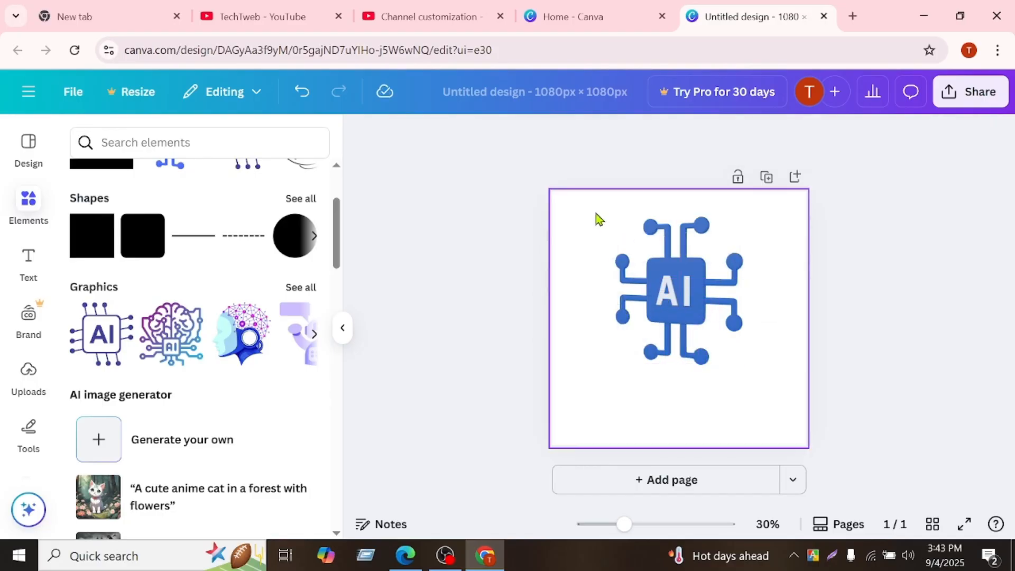
# Set the page background to black and move the AI chip graphic slightly higher.
pyautogui.click(584, 136)
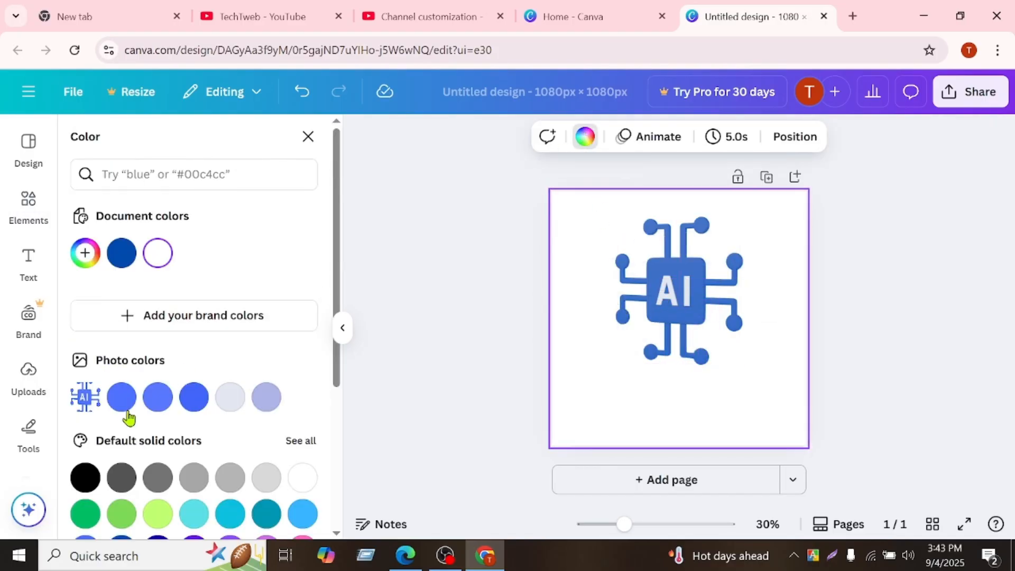
pyautogui.click(83, 478)
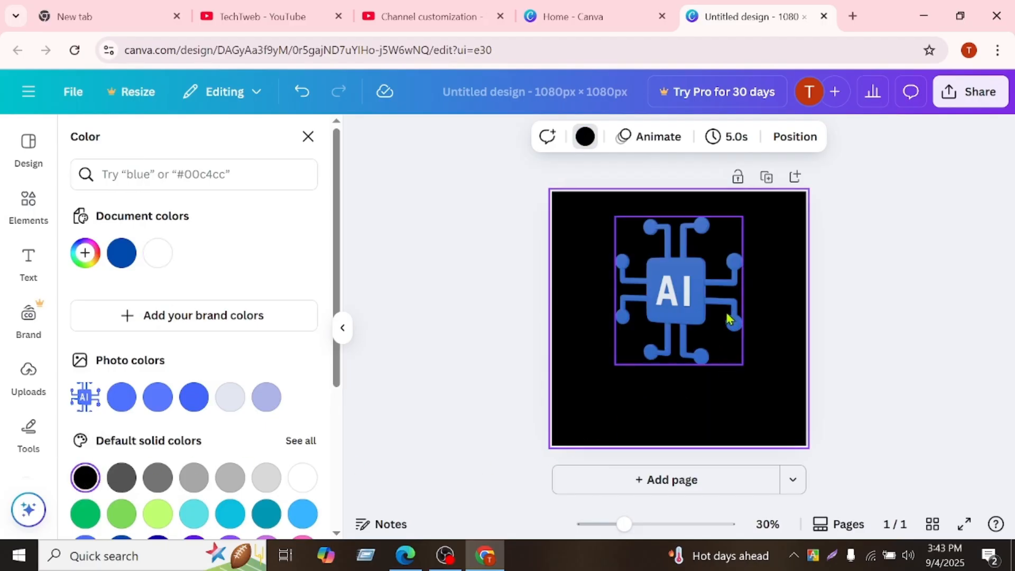
pyautogui.moveTo(726, 319)
pyautogui.mouseDown()
pyautogui.moveTo(718, 296)
pyautogui.moveTo(725, 302)
pyautogui.mouseUp()
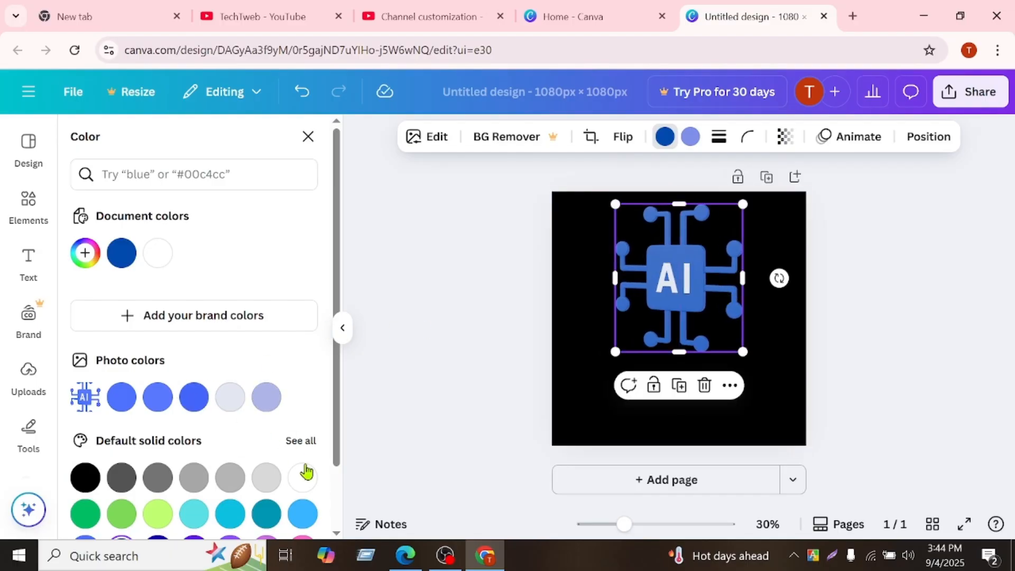
# Change both colors of the AI chip graphic to white and deselect it.
pyautogui.click(303, 475)
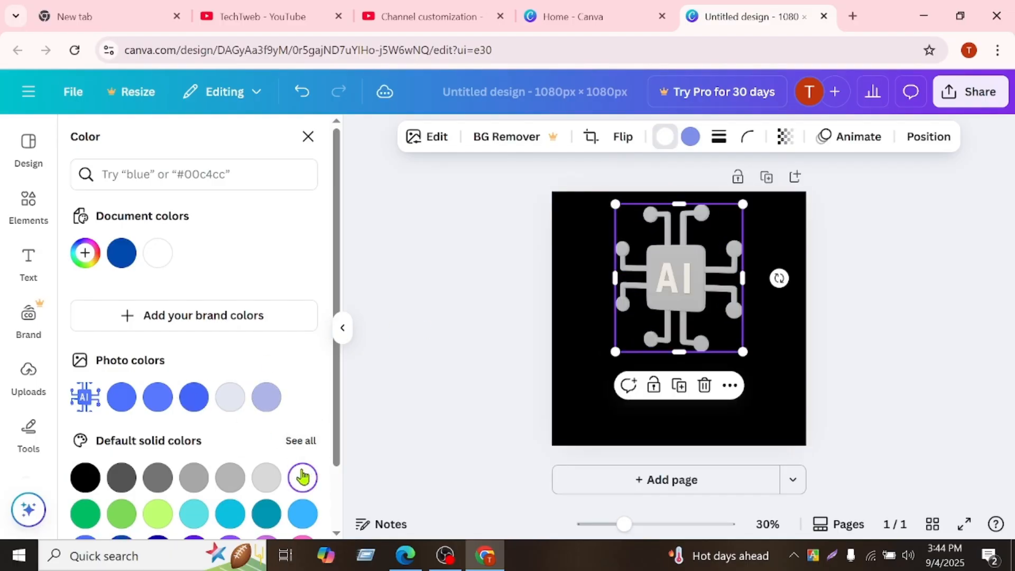
pyautogui.click(689, 137)
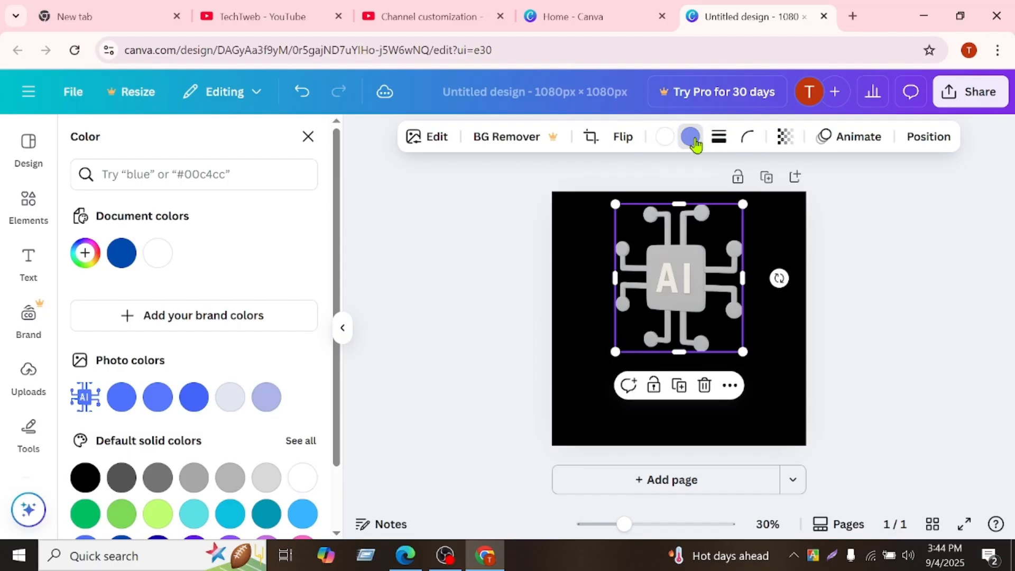
pyautogui.click(305, 477)
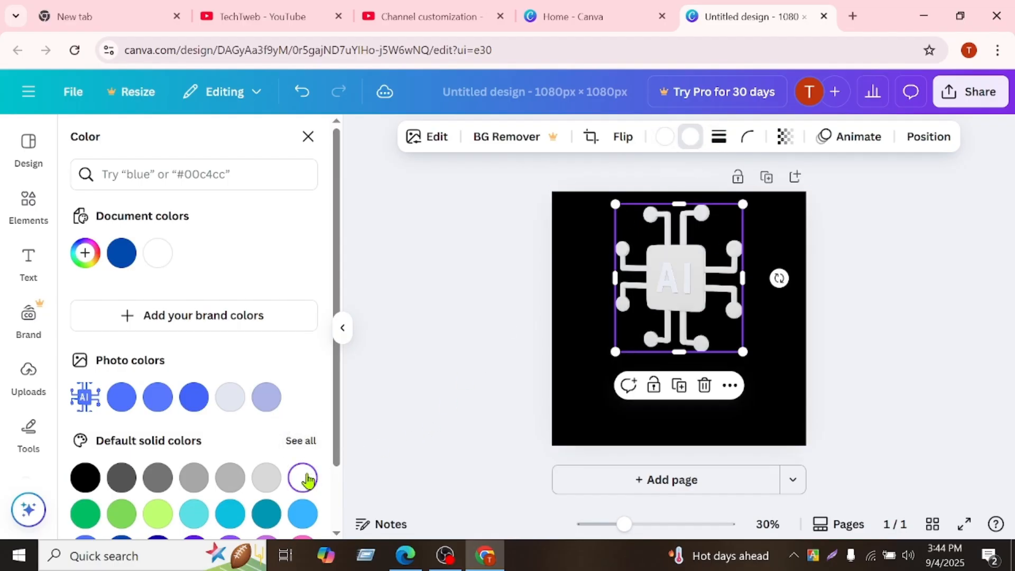
pyautogui.press('Escape')
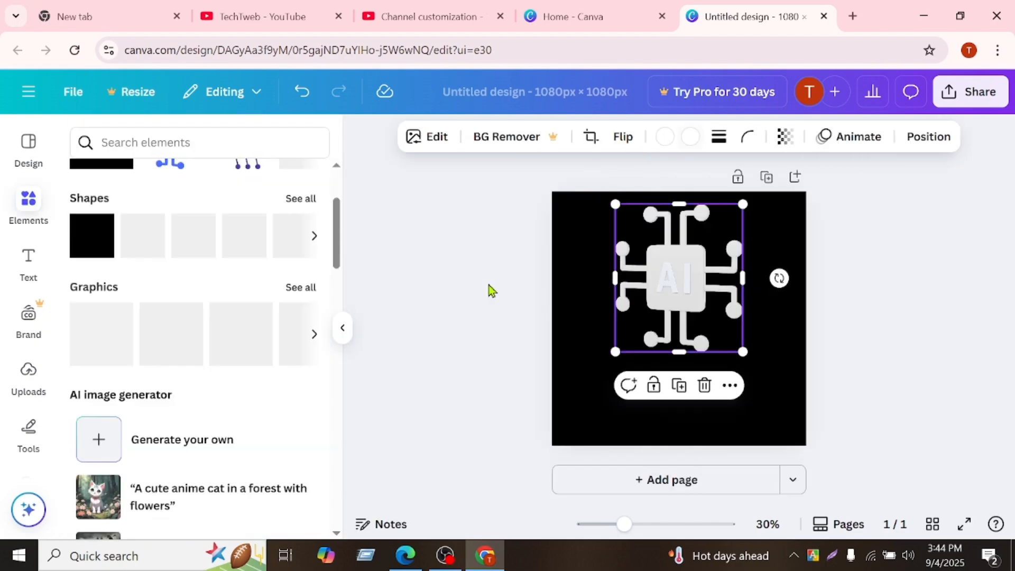
pyautogui.press('Escape')
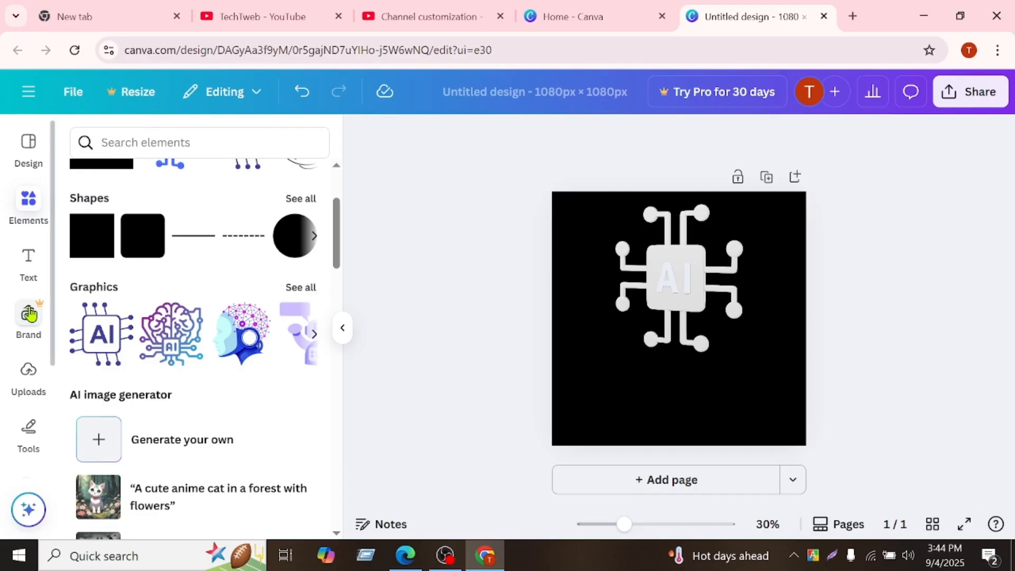
# Add a subheading text box on the page below the AI chip graphic and color its text white.
pyautogui.click(33, 262)
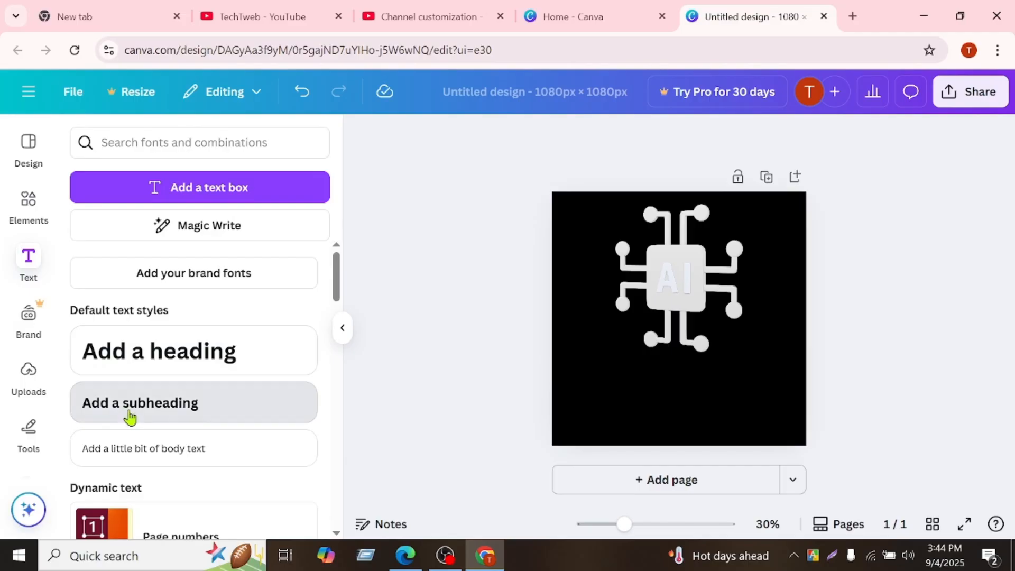
pyautogui.moveTo(129, 417); pyautogui.dragTo(647, 376)
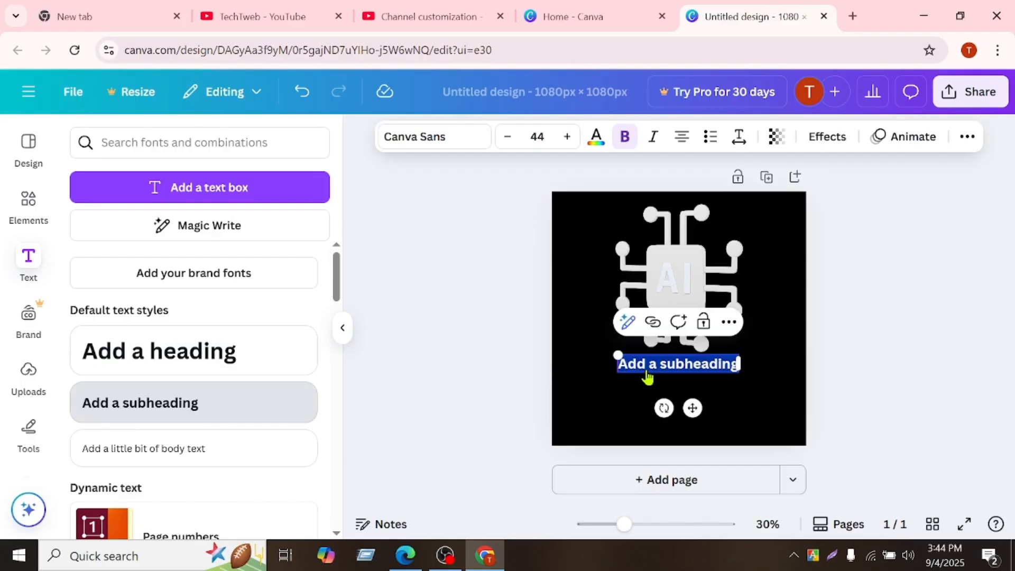
pyautogui.click(596, 137)
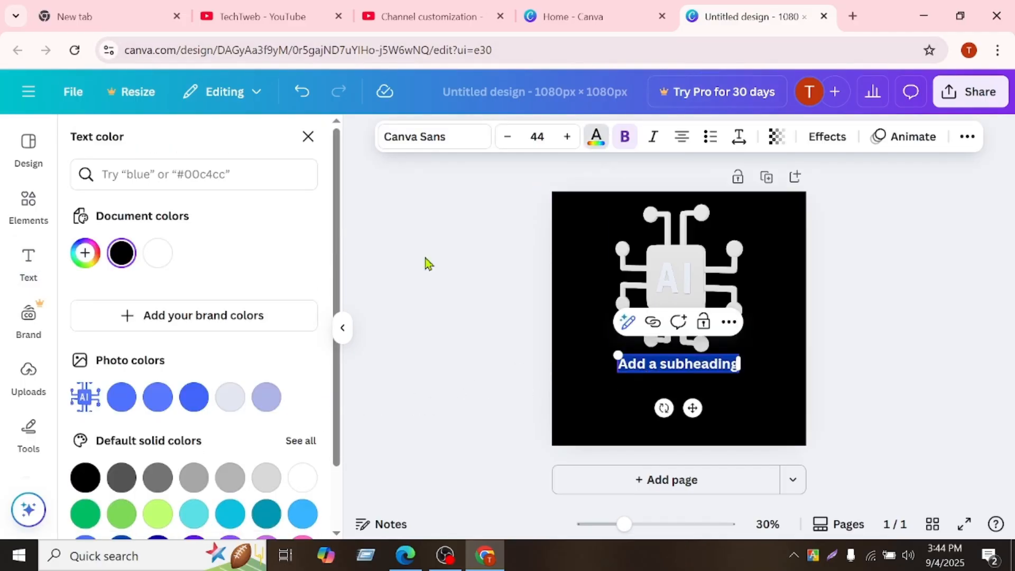
pyautogui.click(302, 478)
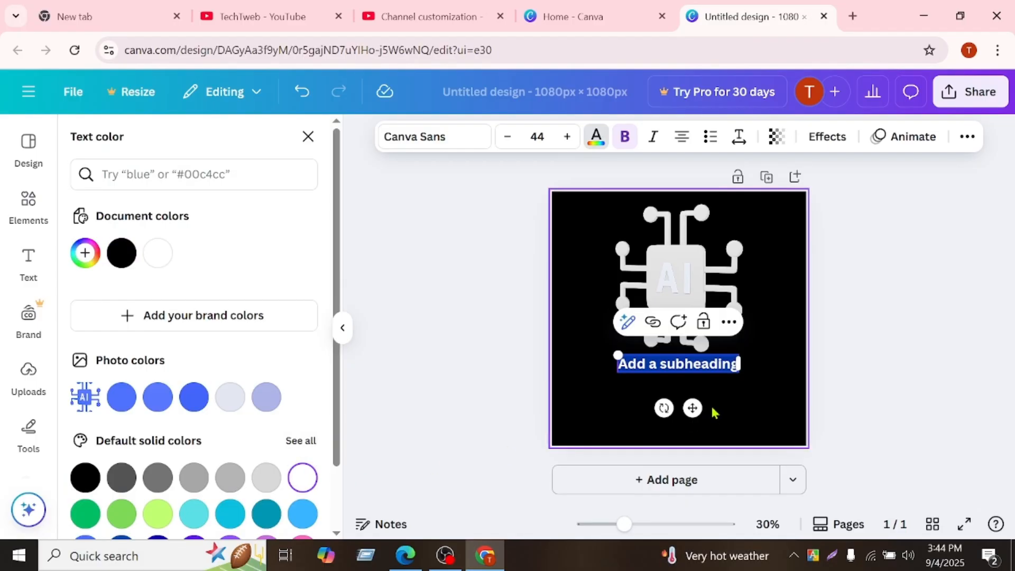
# Replace the subheading's placeholder text with "Tech Town Web" and finish editing it.
pyautogui.write('Tec')
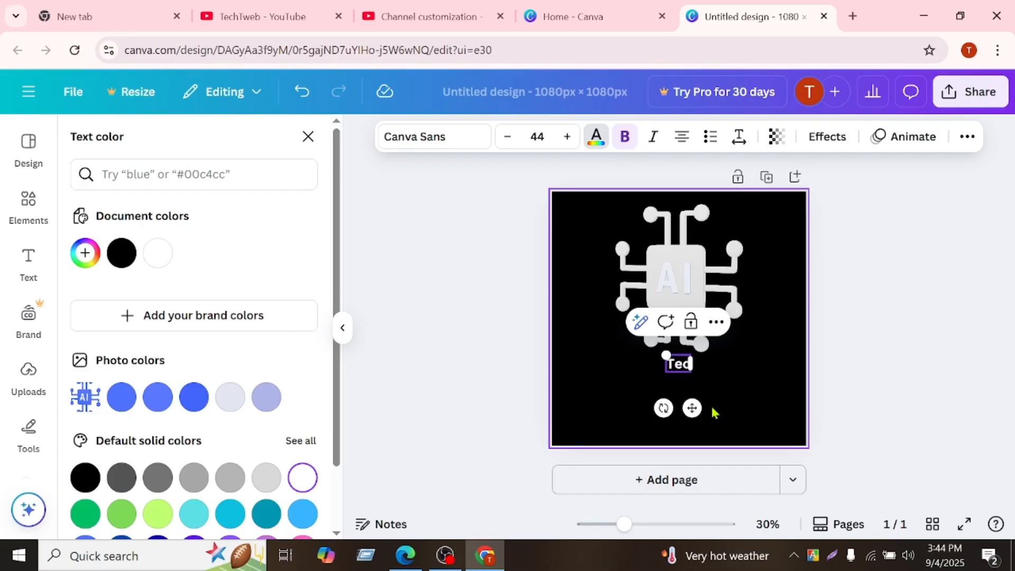
pyautogui.write('h')
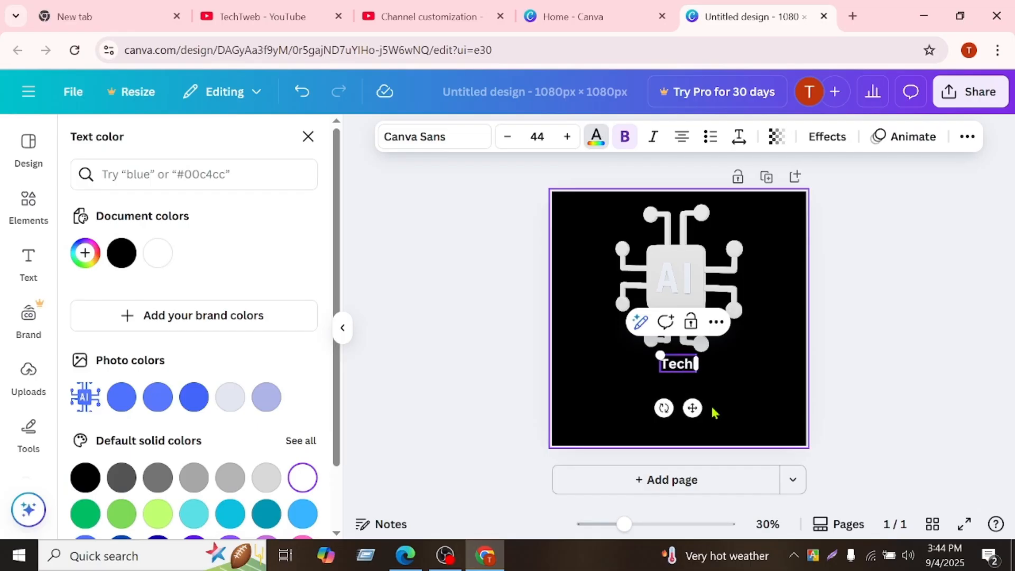
pyautogui.write(' Tow')
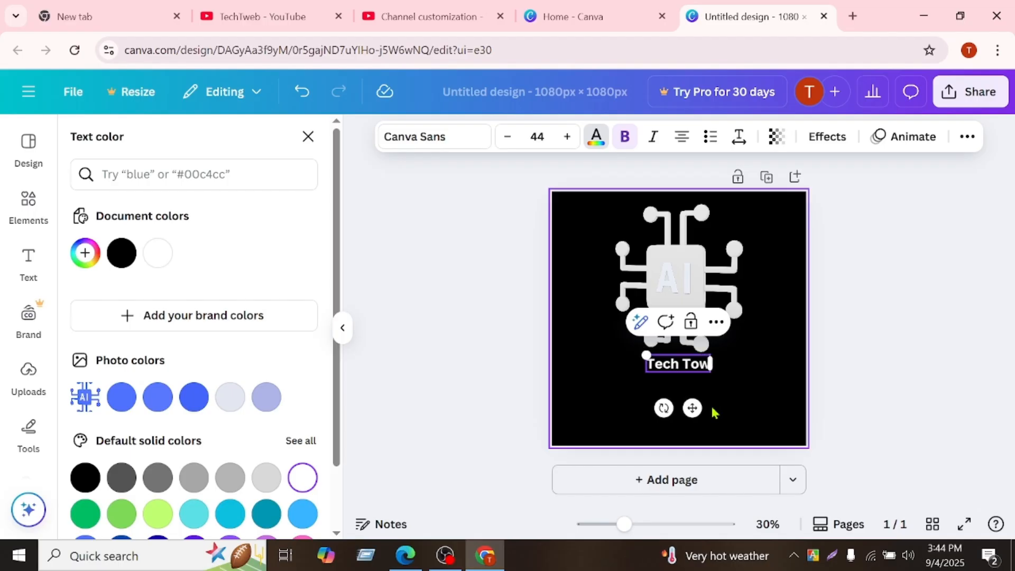
pyautogui.write('n W')
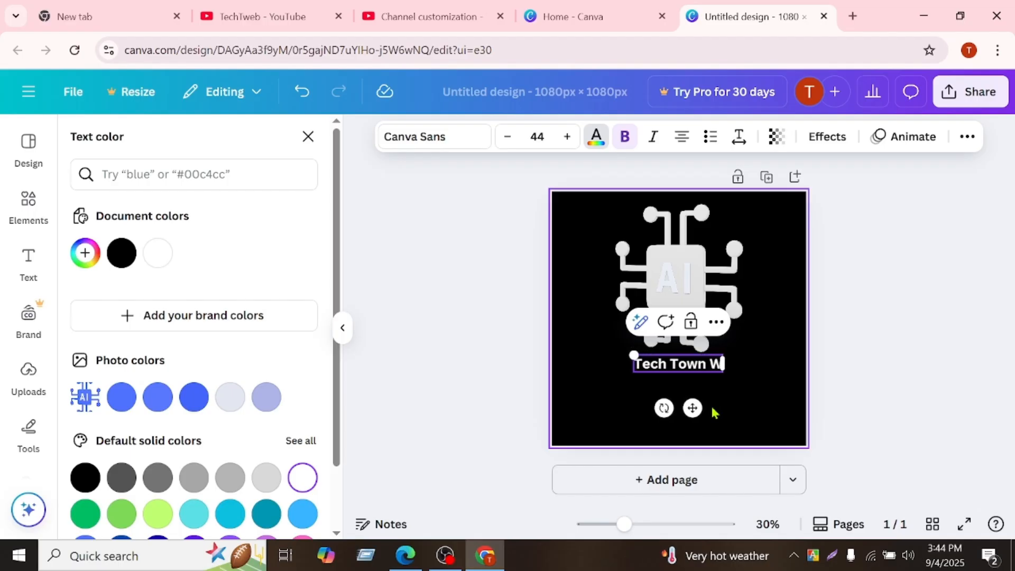
pyautogui.write('eb')
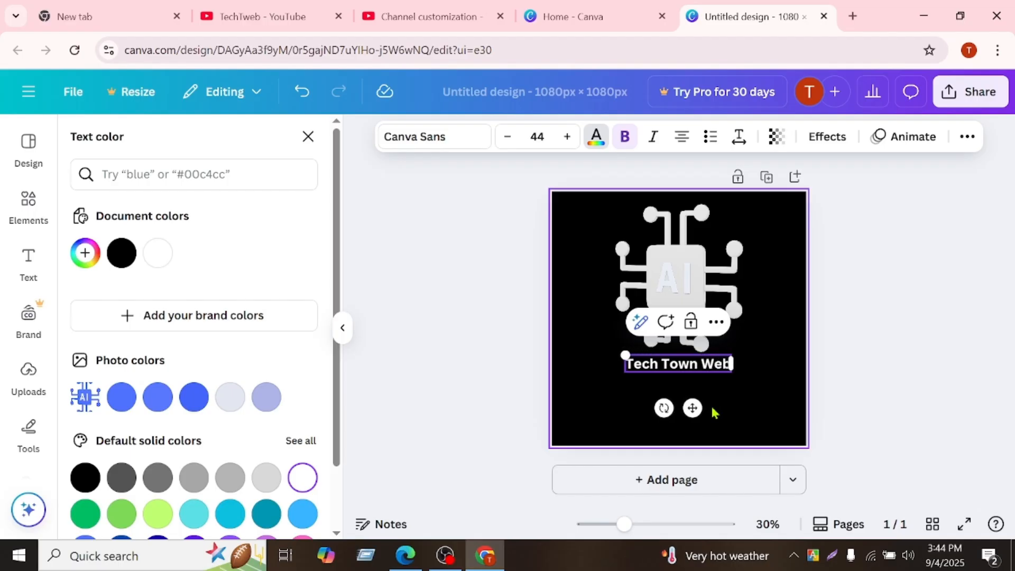
pyautogui.press('Escape')
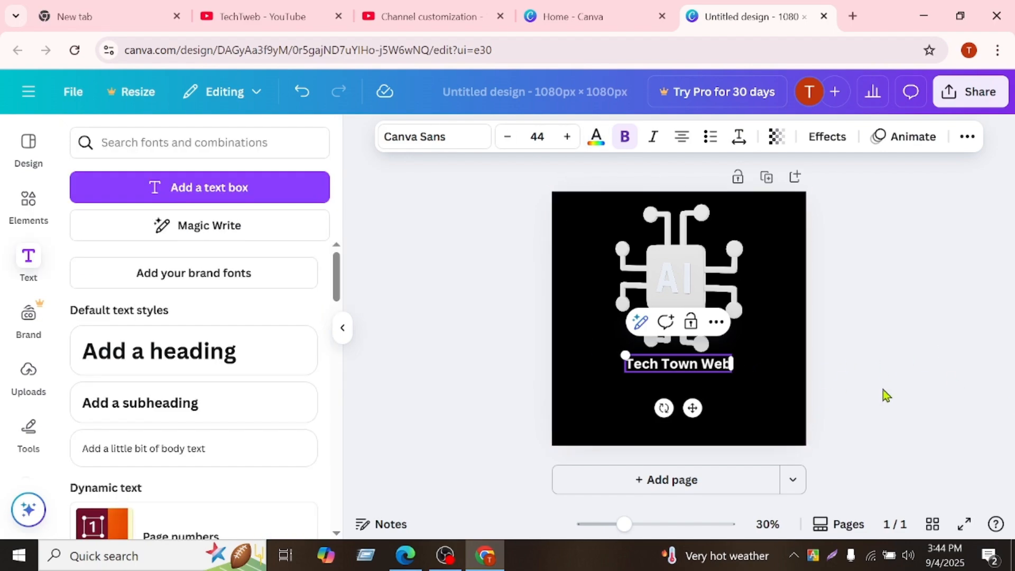
pyautogui.click(835, 362)
# Enlarge the "Tech Town Web" text to size 64 and center it just below the AI chip graphic.
pyautogui.click(666, 372)
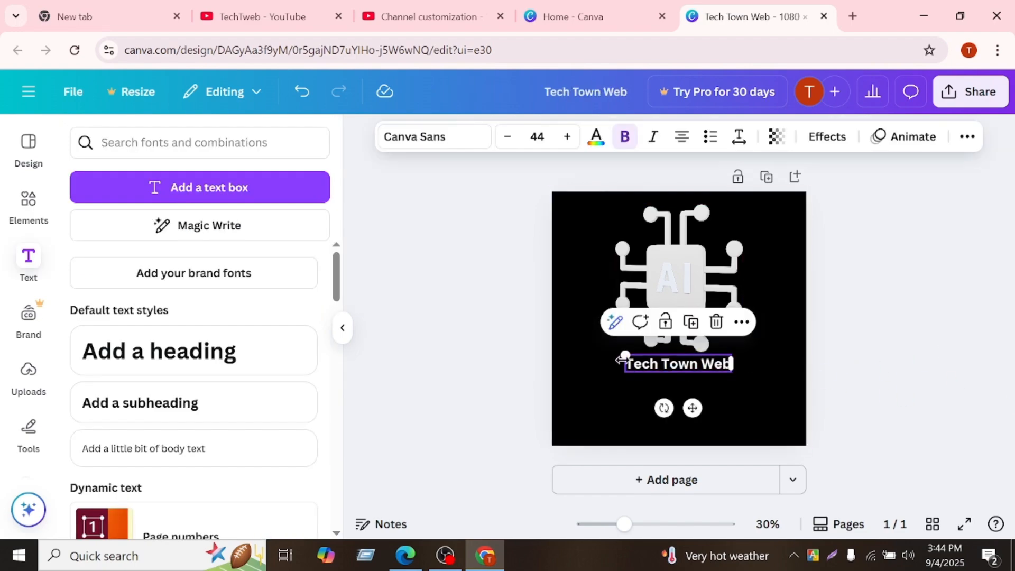
pyautogui.moveTo(626, 354); pyautogui.dragTo(576, 349)
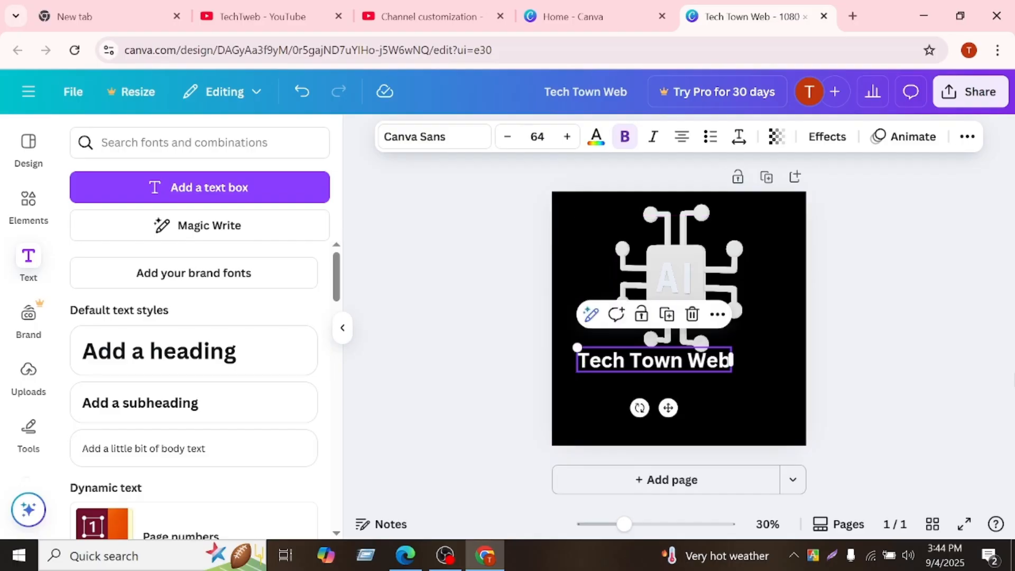
pyautogui.press('Escape')
pyautogui.moveTo(664, 369); pyautogui.dragTo(688, 385)
pyautogui.click(951, 360)
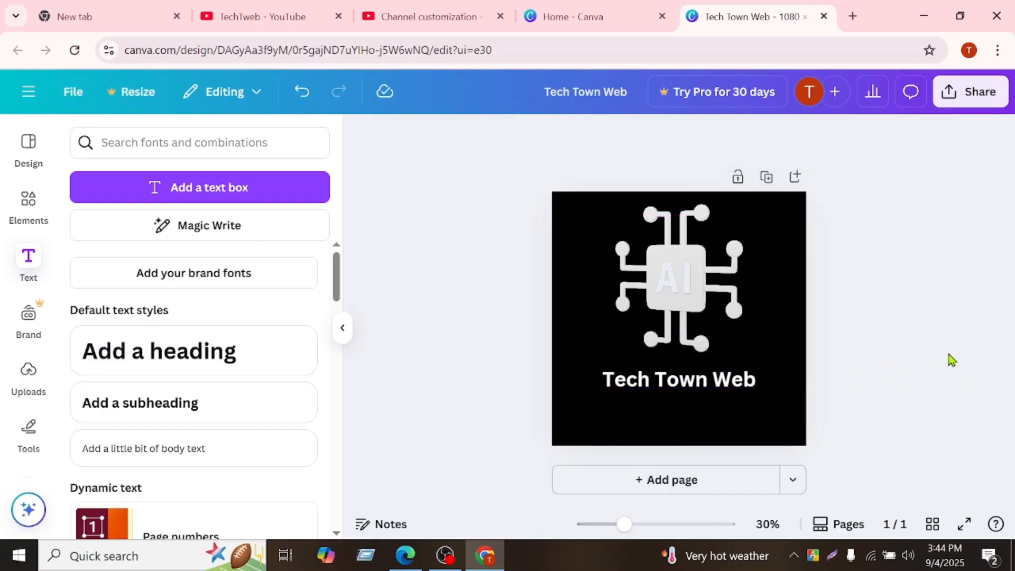
# Try the second blue photo color as the AI chip graphic's main color, with white as its second color.
pyautogui.click(684, 294)
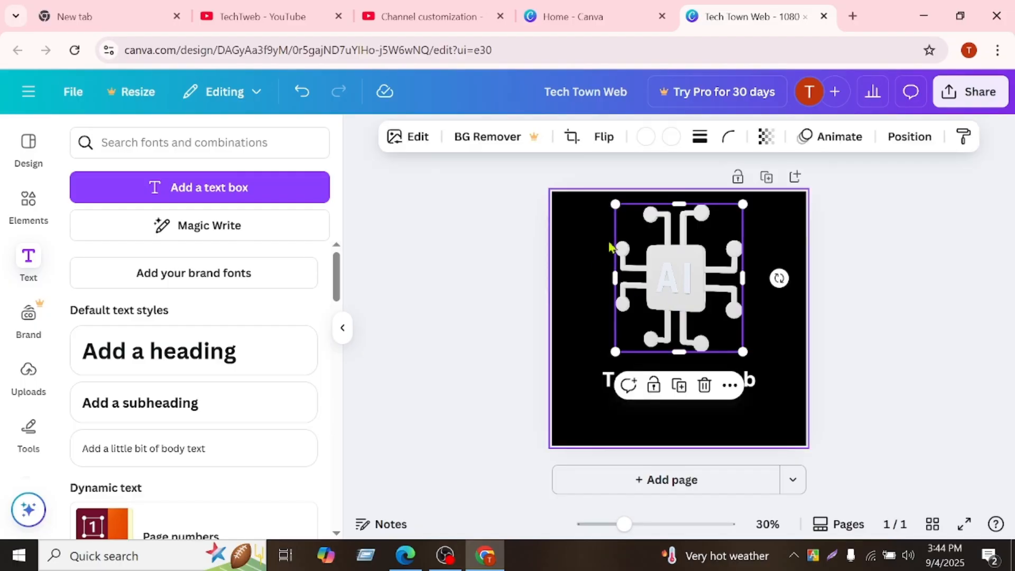
pyautogui.click(654, 140)
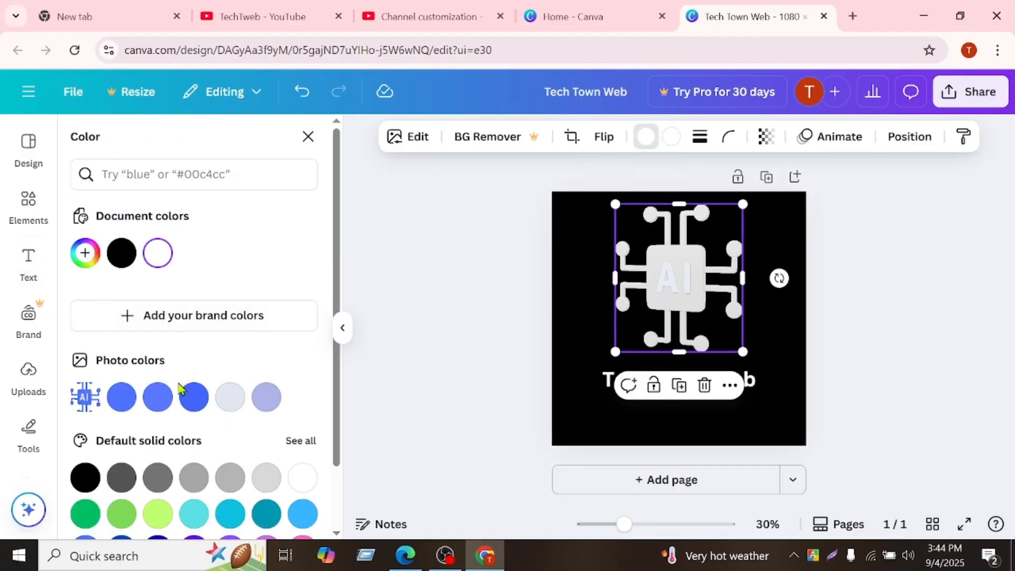
pyautogui.click(158, 397)
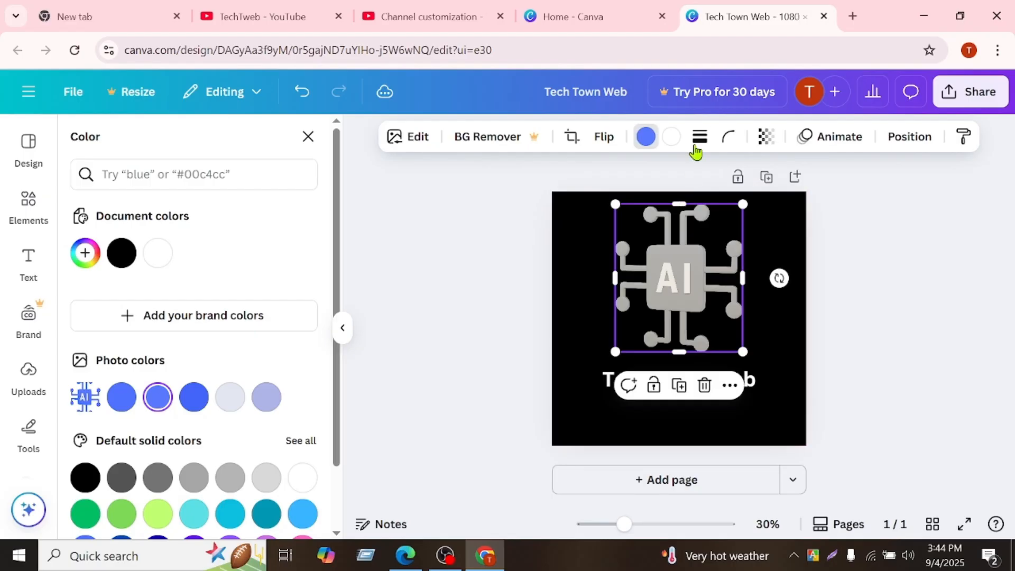
pyautogui.click(671, 138)
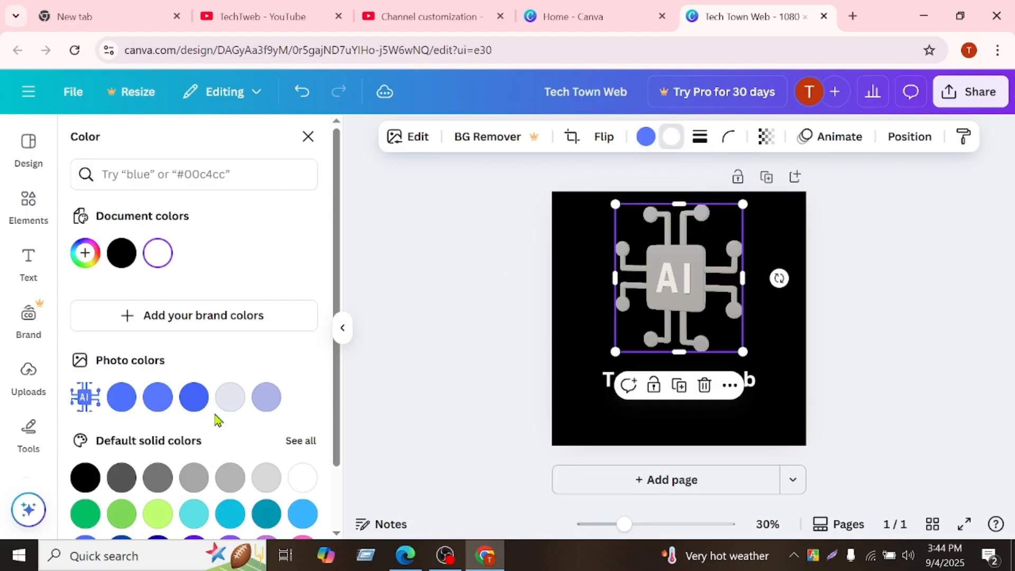
pyautogui.click(303, 479)
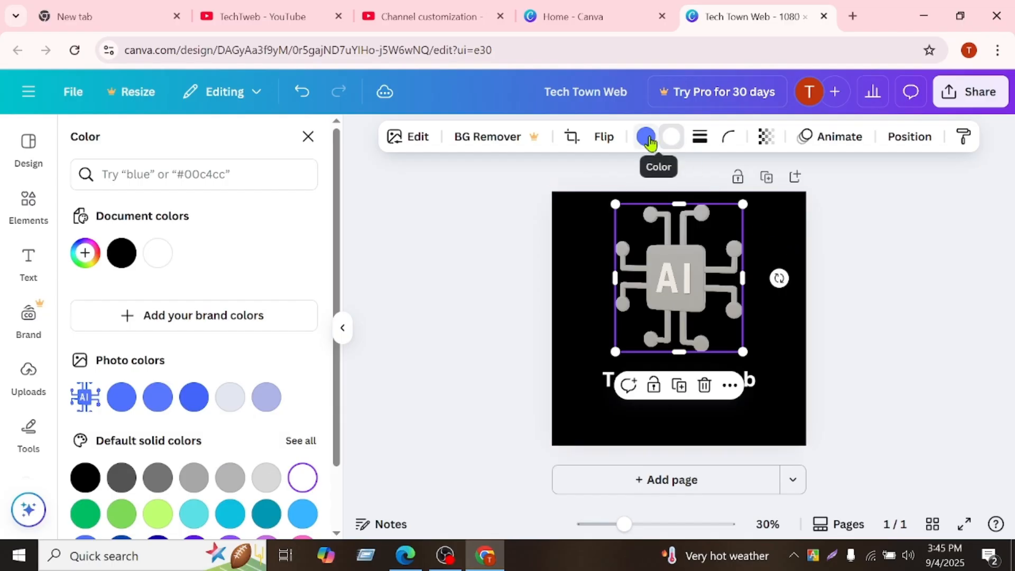
# Set the AI chip graphic's main color to Cobalt blue and its second color to Deep blue (#1800ad), and deselect it.
pyautogui.click(646, 136)
pyautogui.scroll(-3, 149, 460)
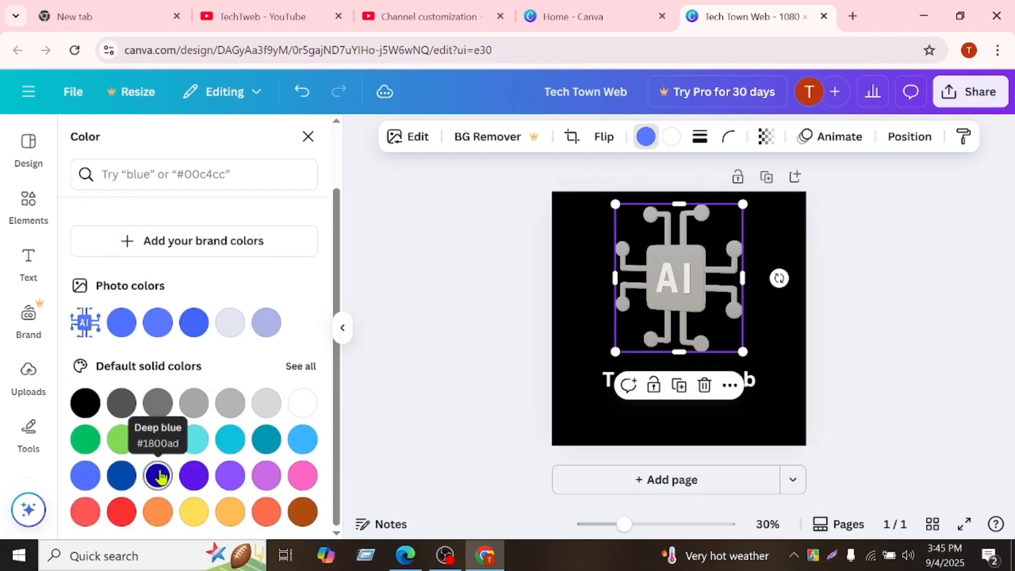
pyautogui.click(123, 476)
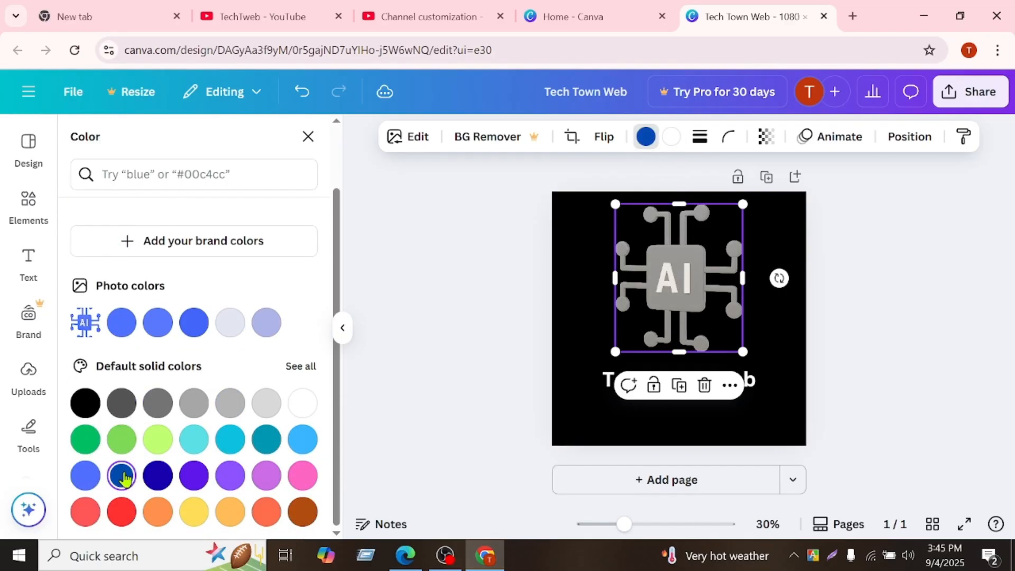
pyautogui.click(672, 138)
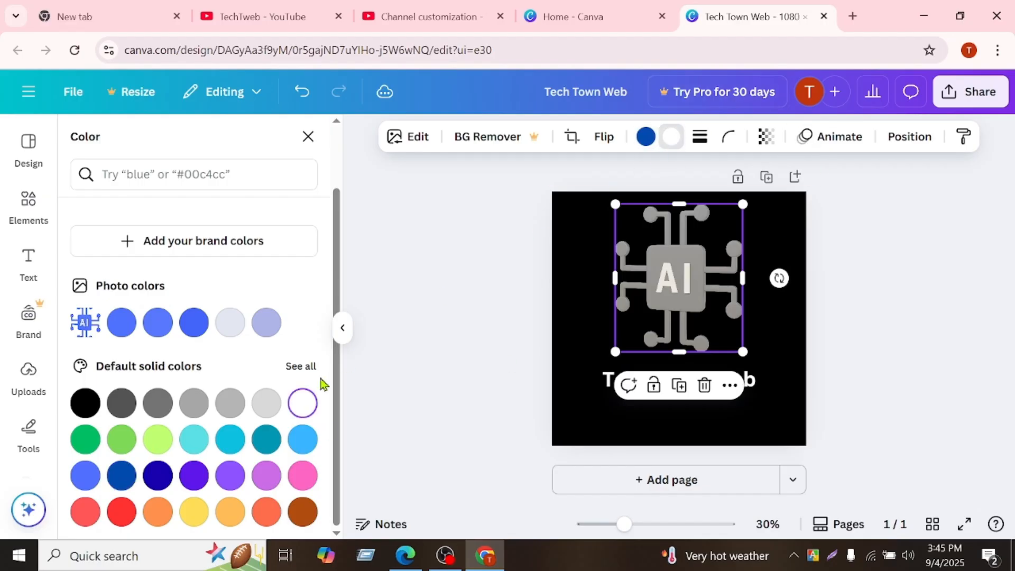
pyautogui.click(152, 478)
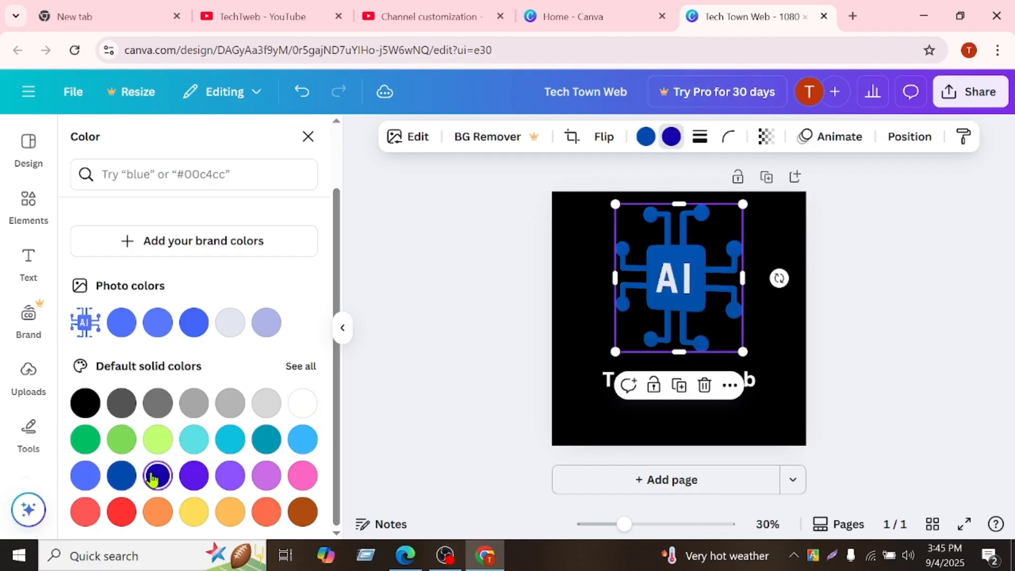
pyautogui.click(575, 252)
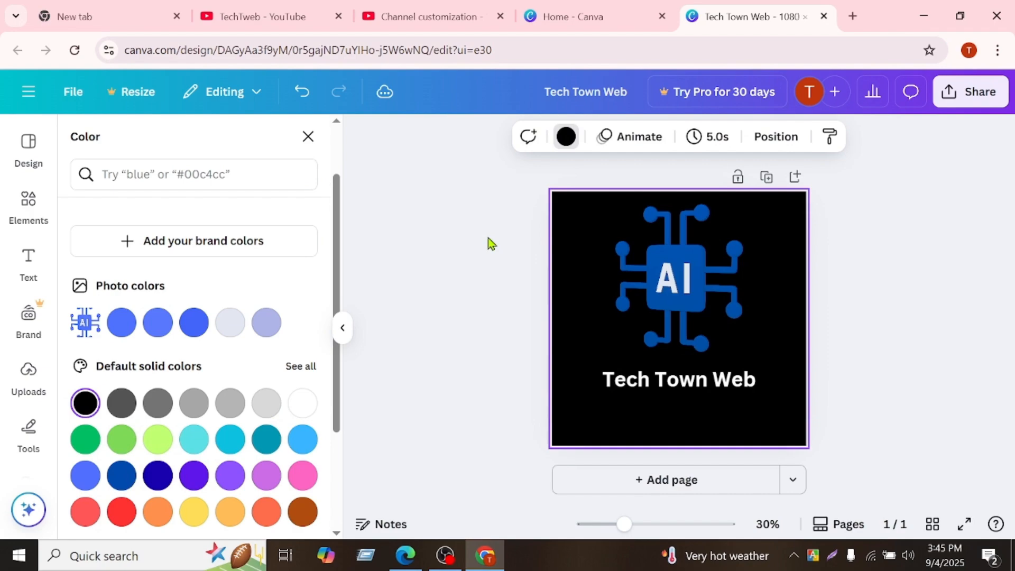
# Download the finished logo as a PNG at 1,080 × 1,080 px.
pyautogui.click(982, 95)
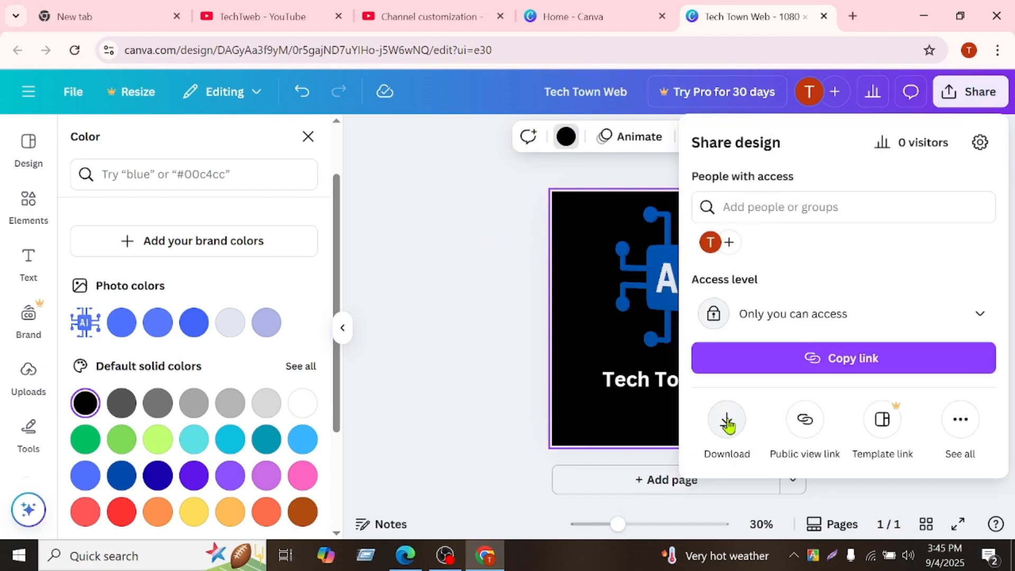
pyautogui.click(728, 423)
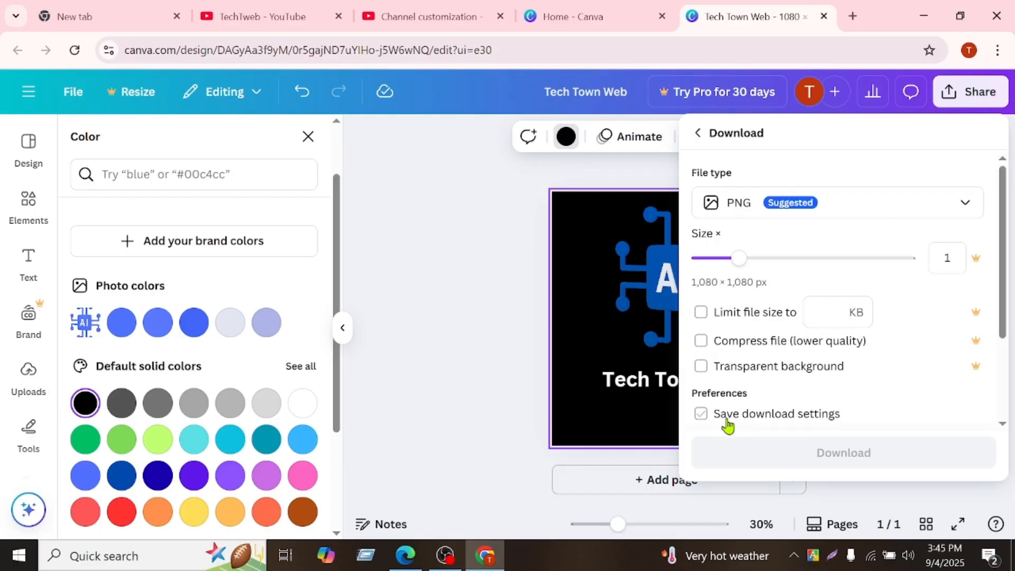
pyautogui.click(760, 454)
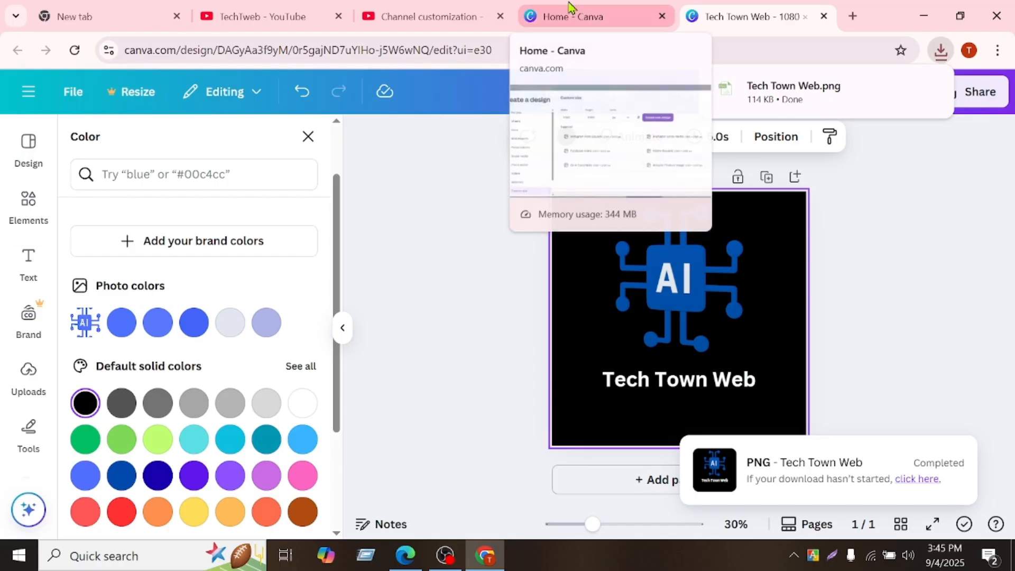
pyautogui.click(418, 8)
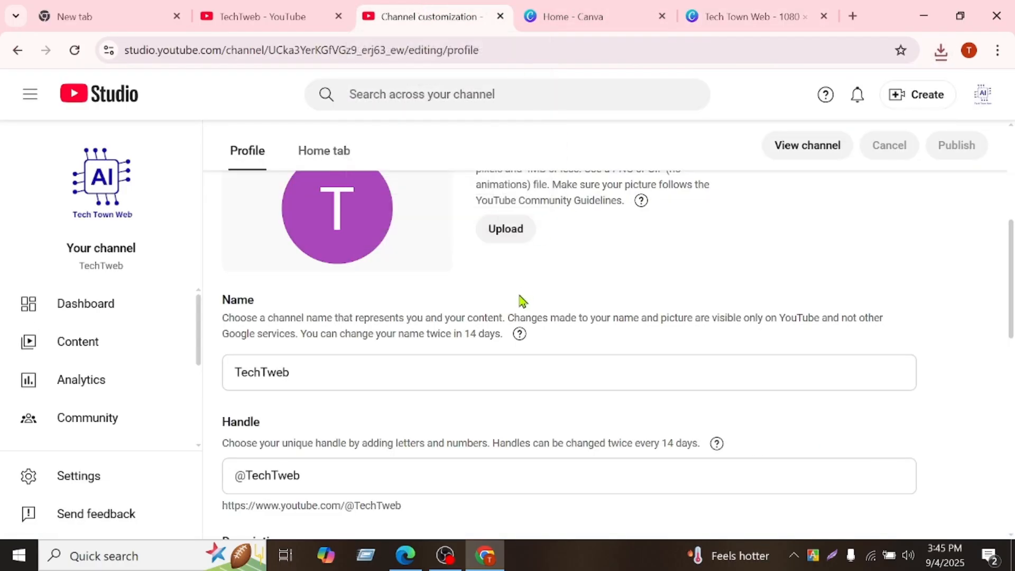
pyautogui.click(516, 238)
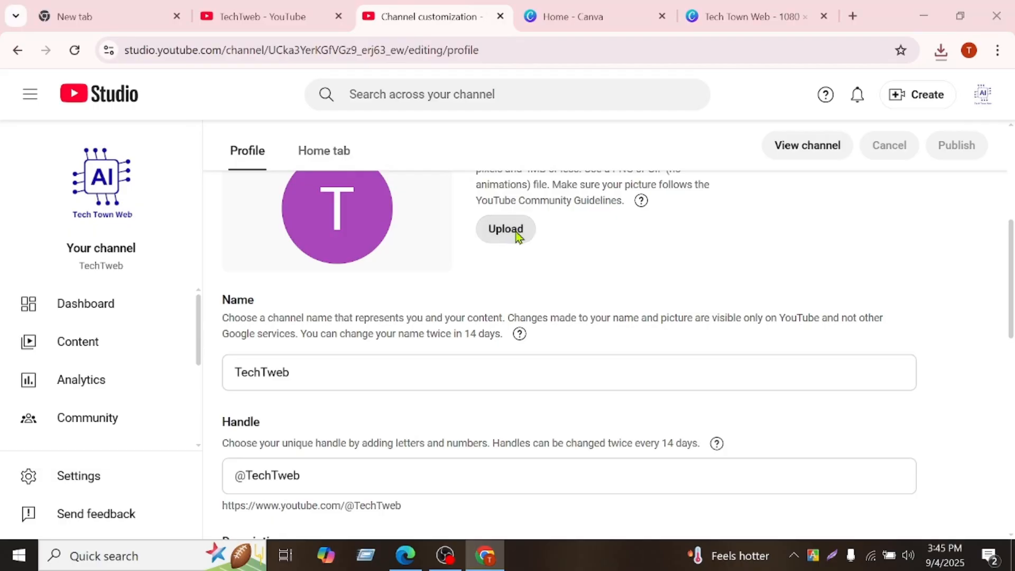
pyautogui.click(182, 144)
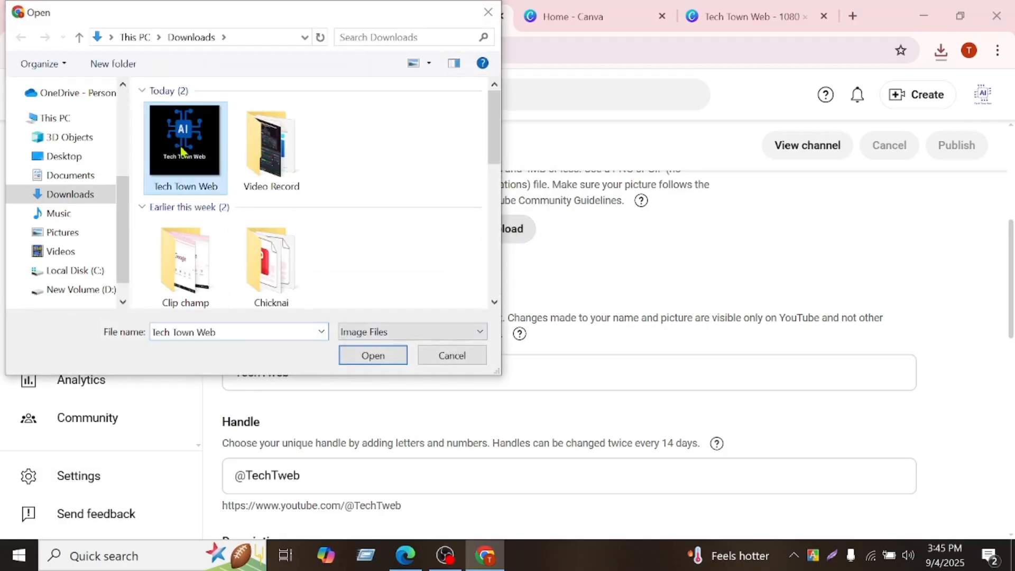
pyautogui.click(373, 356)
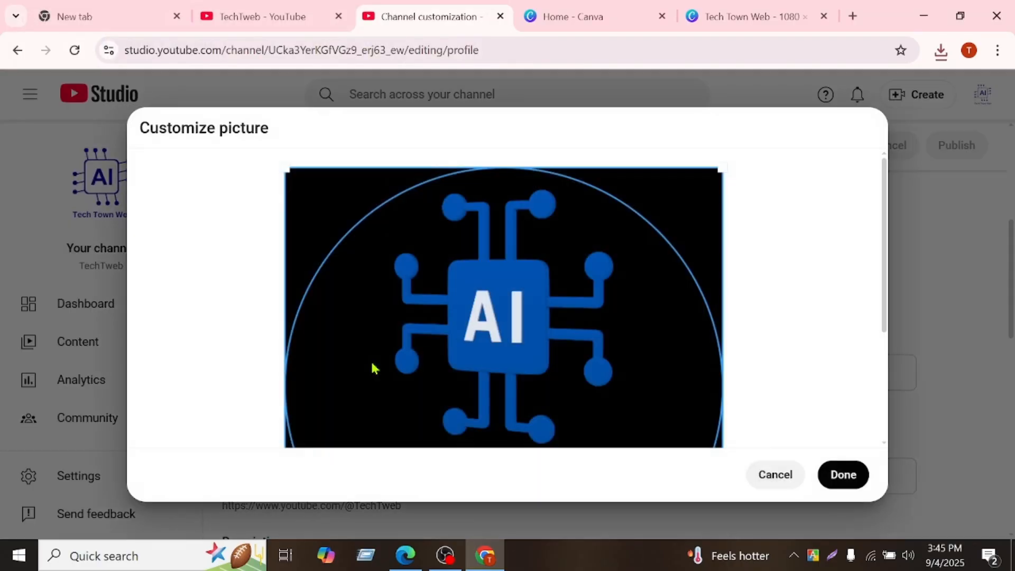
pyautogui.scroll(-3, 553, 345)
pyautogui.scroll(3, 548, 349)
pyautogui.click(844, 475)
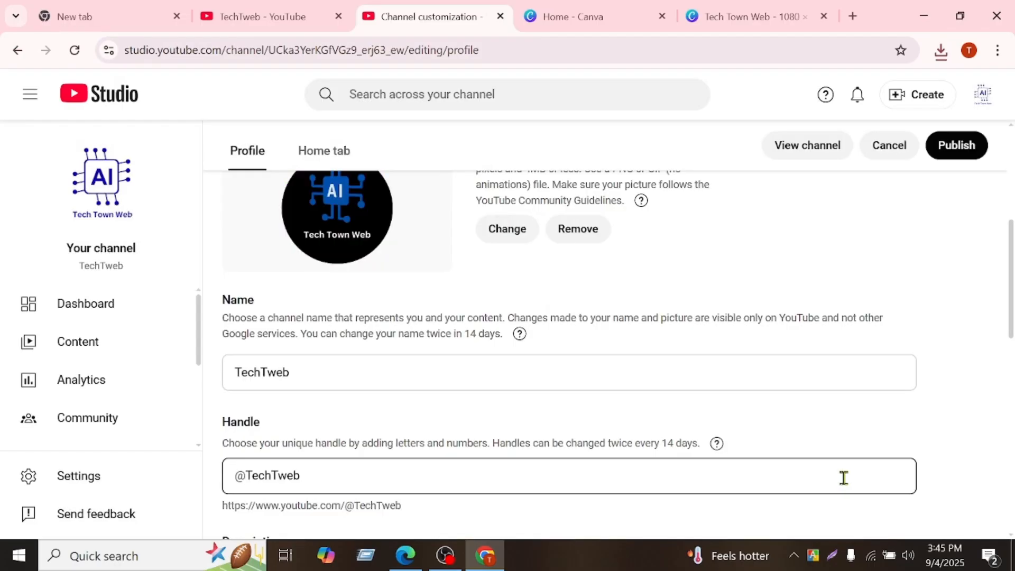
# Publish the channel profile changes and reload the page to refresh the profile picture.
pyautogui.scroll(5, 839, 454)
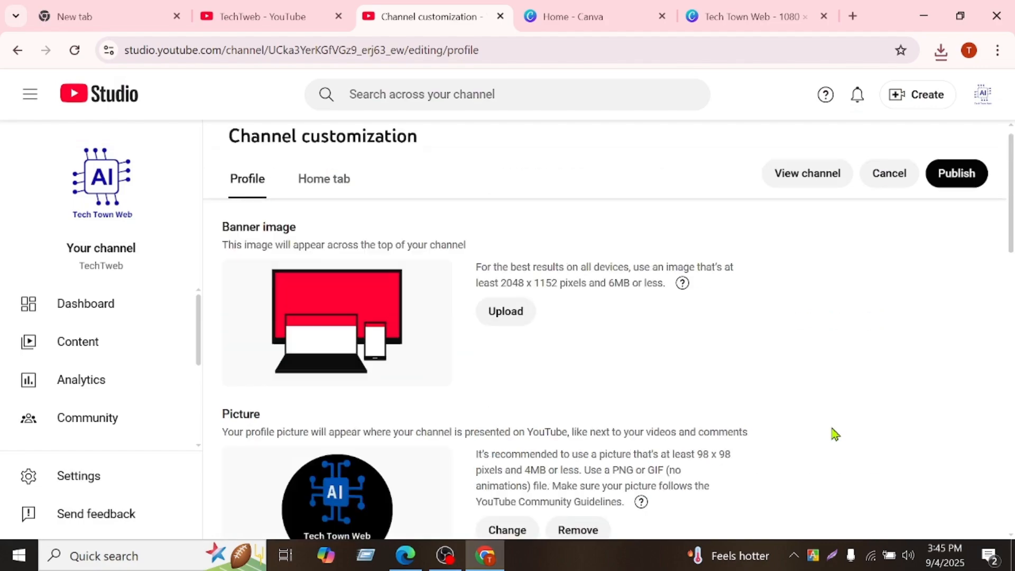
pyautogui.scroll(-5, 835, 434)
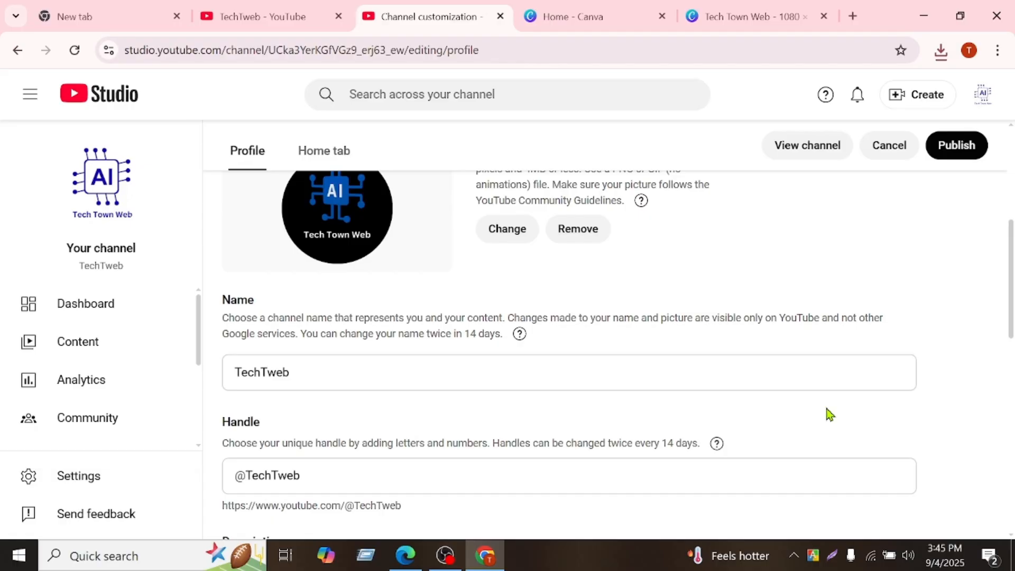
pyautogui.click(945, 146)
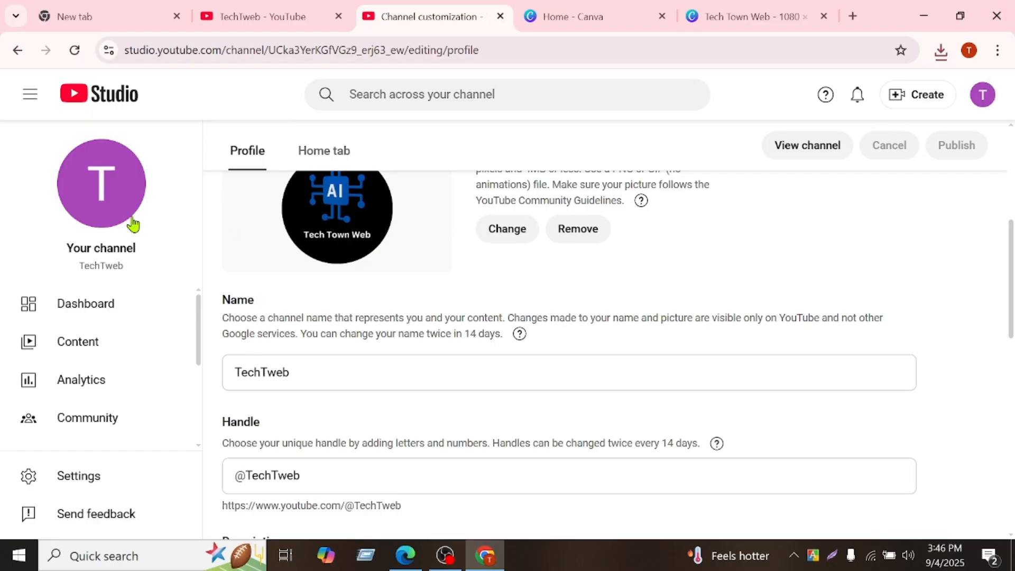
pyautogui.click(75, 50)
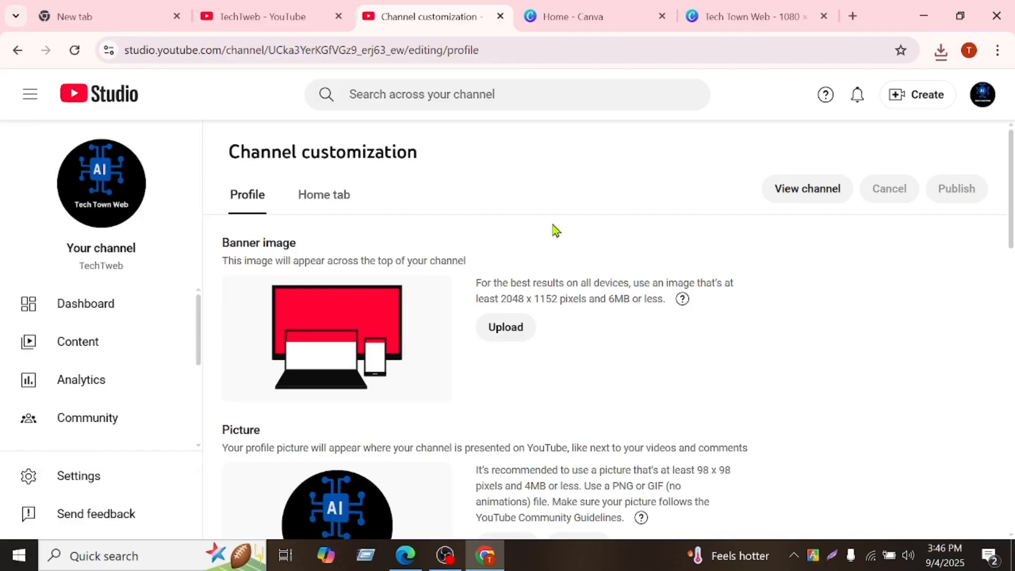
# Review the channel's profile settings from the banner image and new picture down to the name, handle, description and channel URL.
pyautogui.scroll(-5, 717, 253)
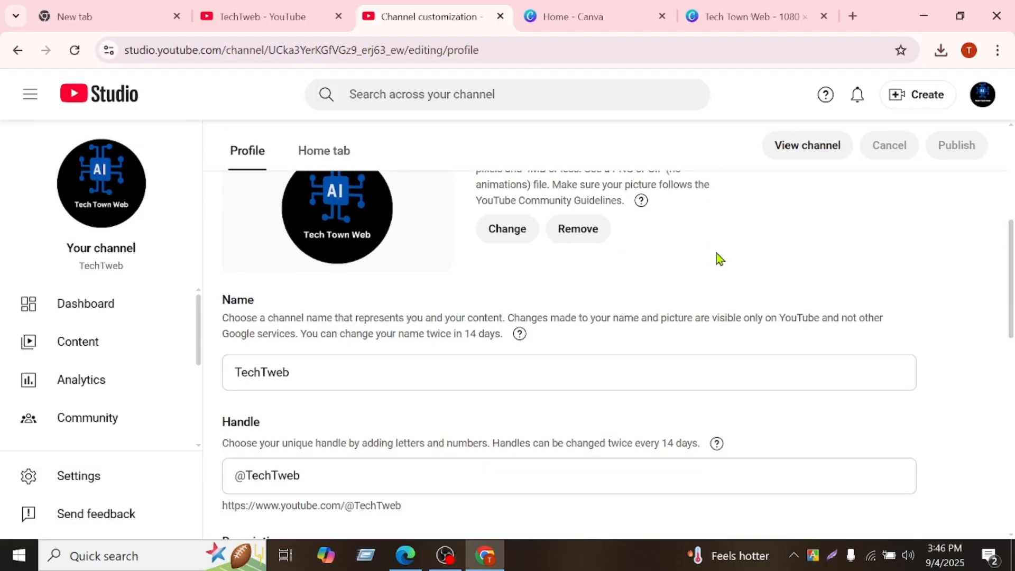
pyautogui.scroll(5, 717, 253)
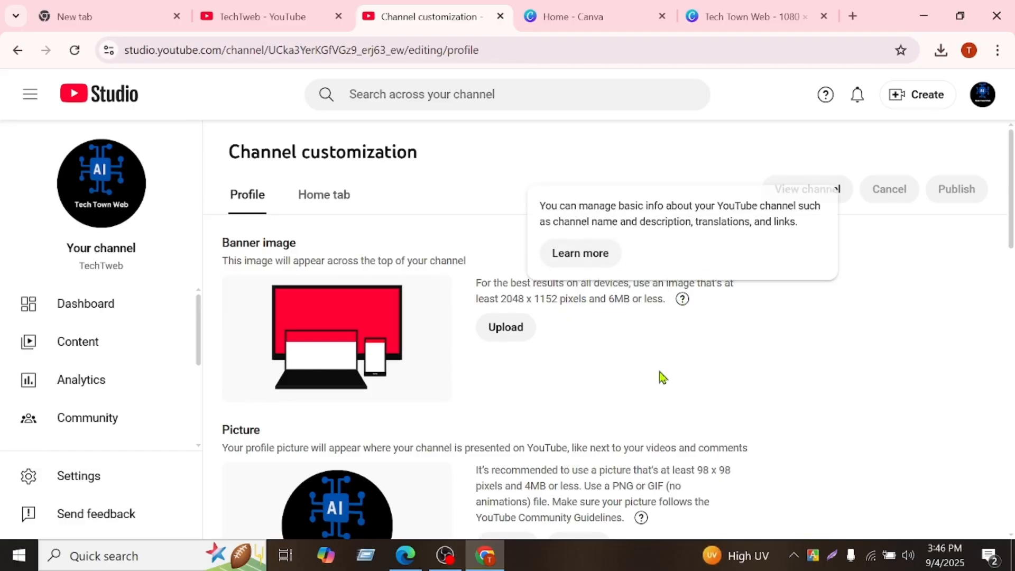
pyautogui.scroll(-5, 659, 373)
pyautogui.scroll(5, 704, 330)
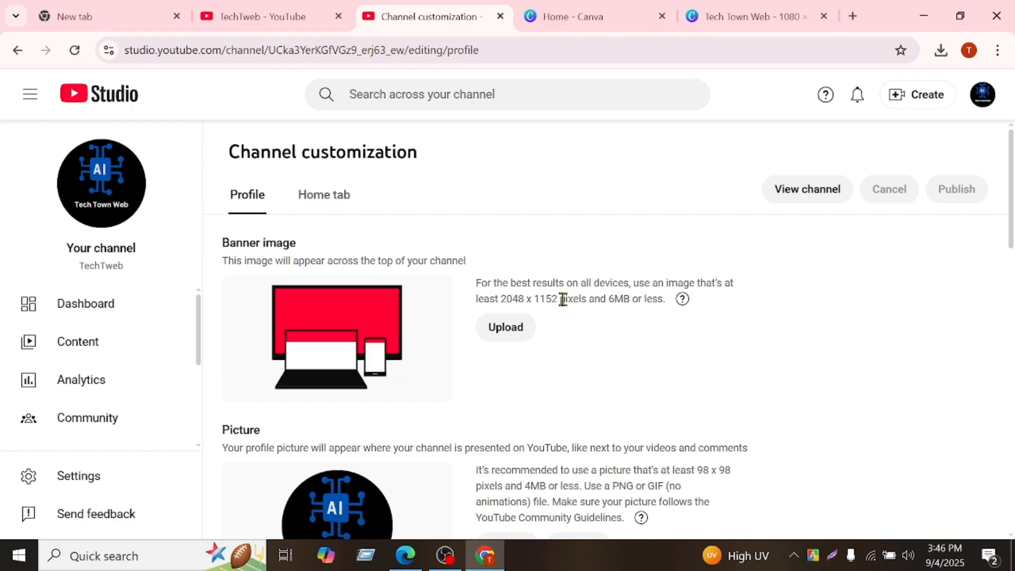
pyautogui.scroll(-5, 564, 307)
pyautogui.scroll(-5, 787, 261)
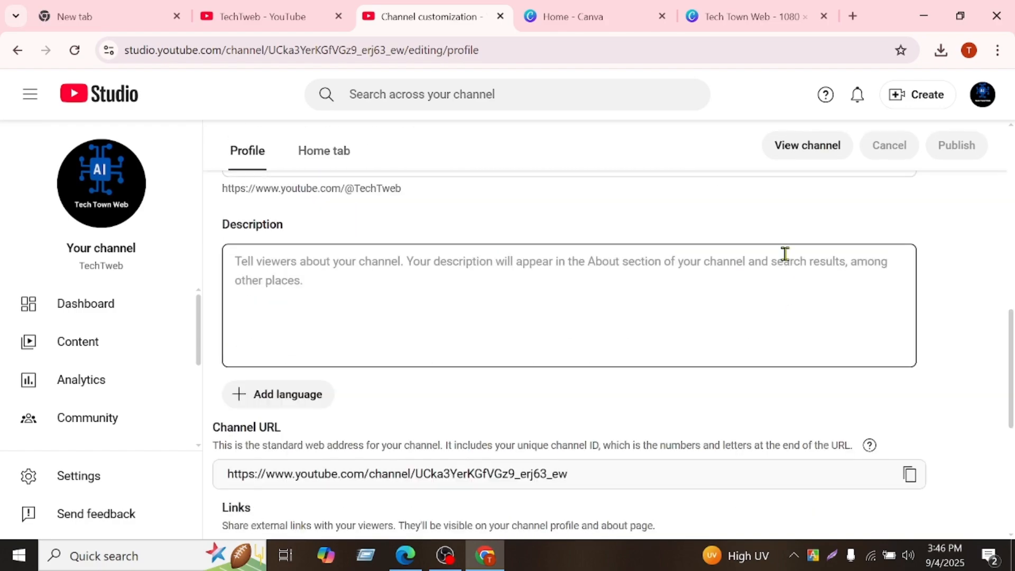
pyautogui.scroll(5, 785, 260)
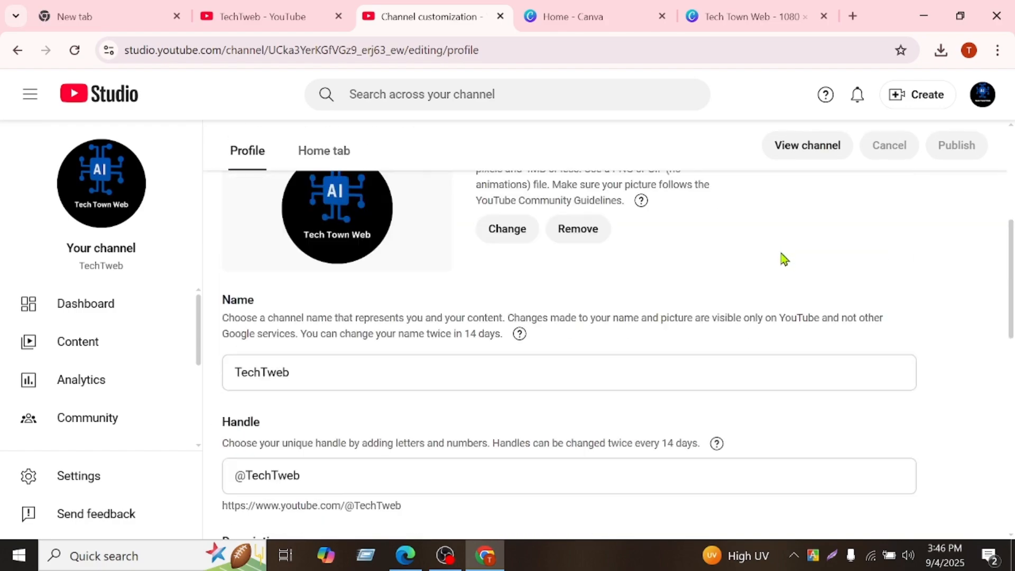
pyautogui.scroll(5, 772, 253)
pyautogui.scroll(-5, 743, 243)
pyautogui.scroll(5, 743, 244)
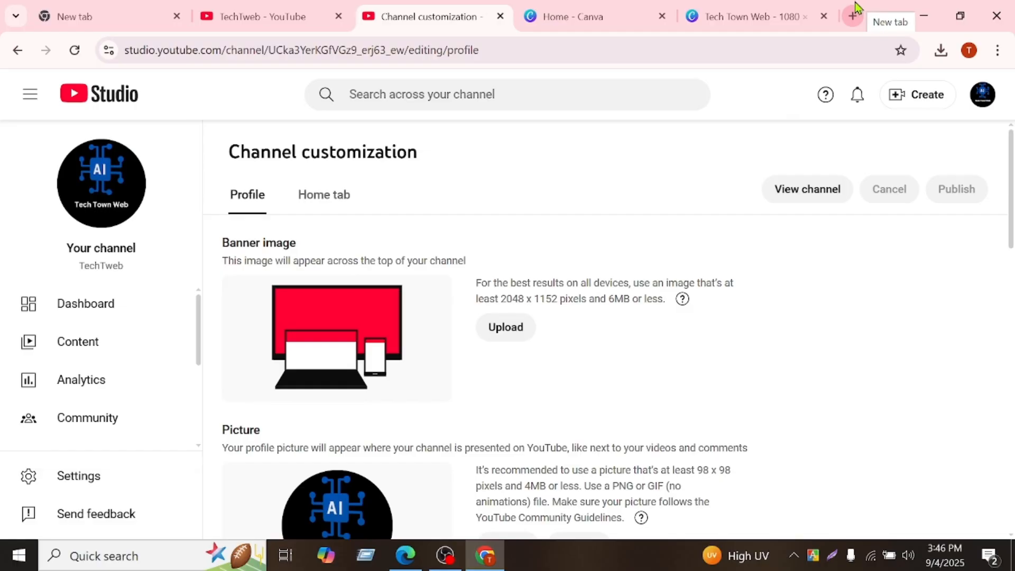
# Close the Canva, TechTweb YouTube and Channel customization pages in the browser, keeping only the New tab page open.
pyautogui.click(661, 16)
pyautogui.click(667, 17)
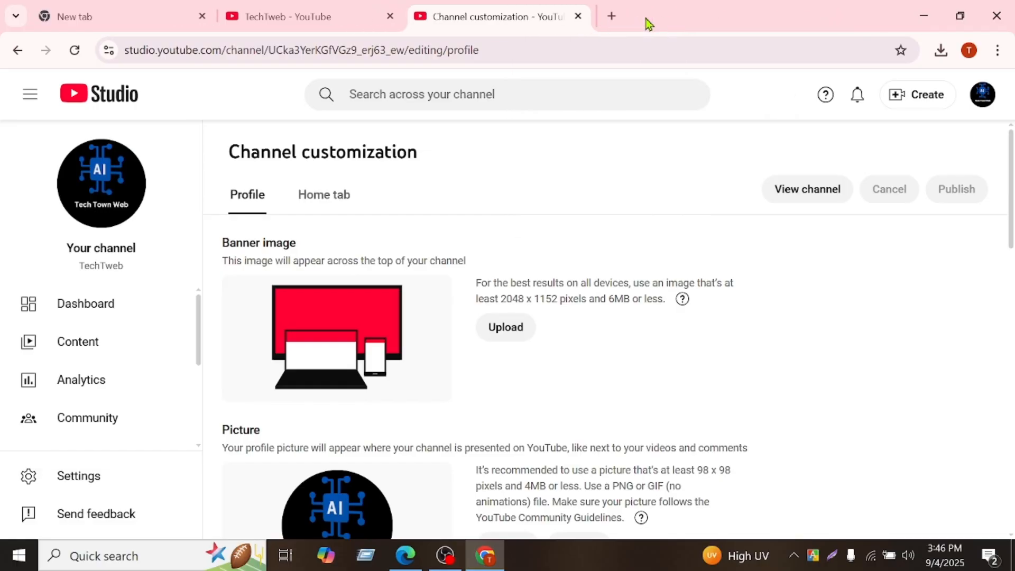
pyautogui.click(391, 16)
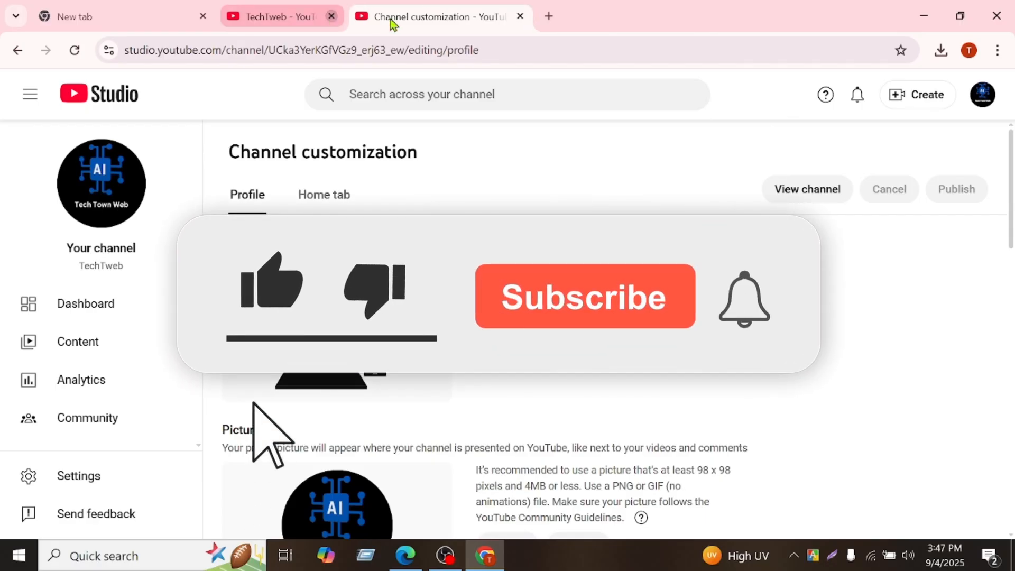
pyautogui.click(391, 17)
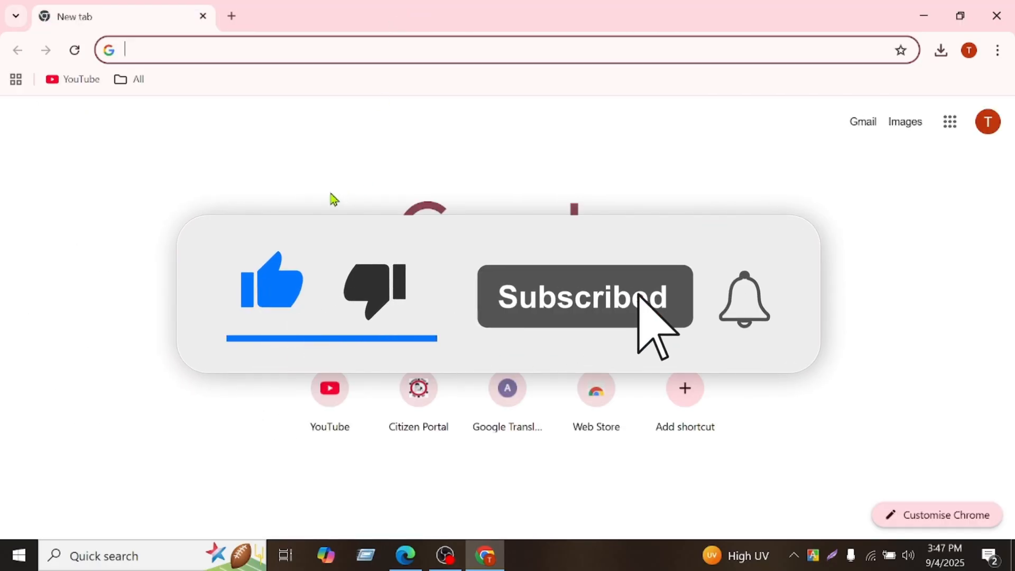